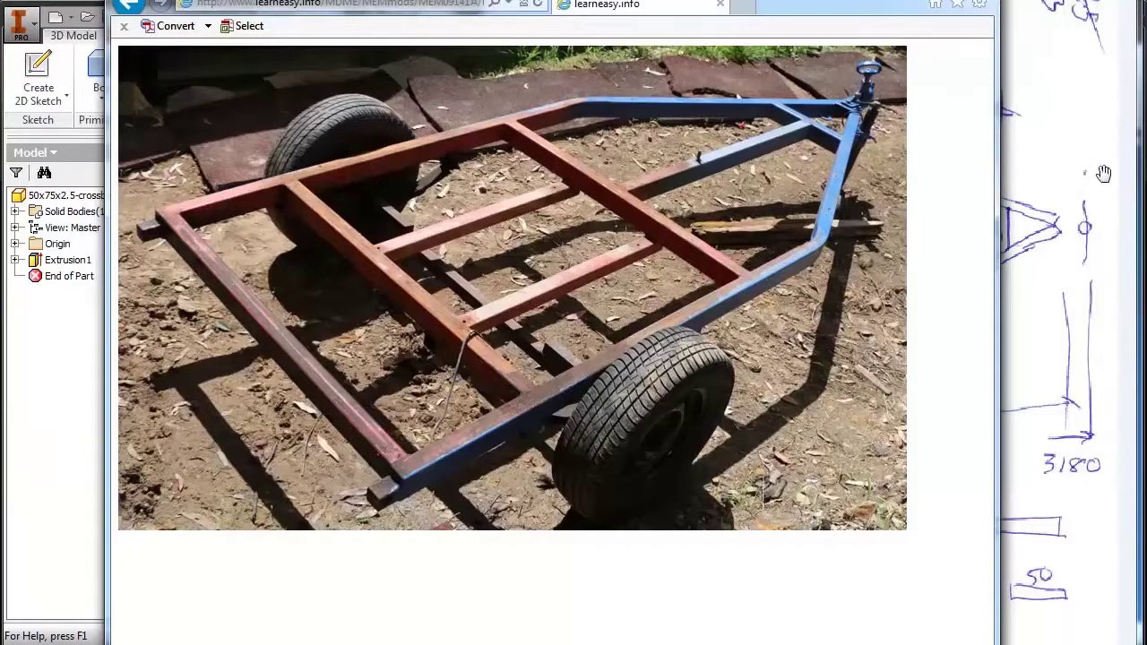
# Step: Bring the hand-drawn trailer plan into view in Internet Explorer
pyautogui.click(1086, 104)
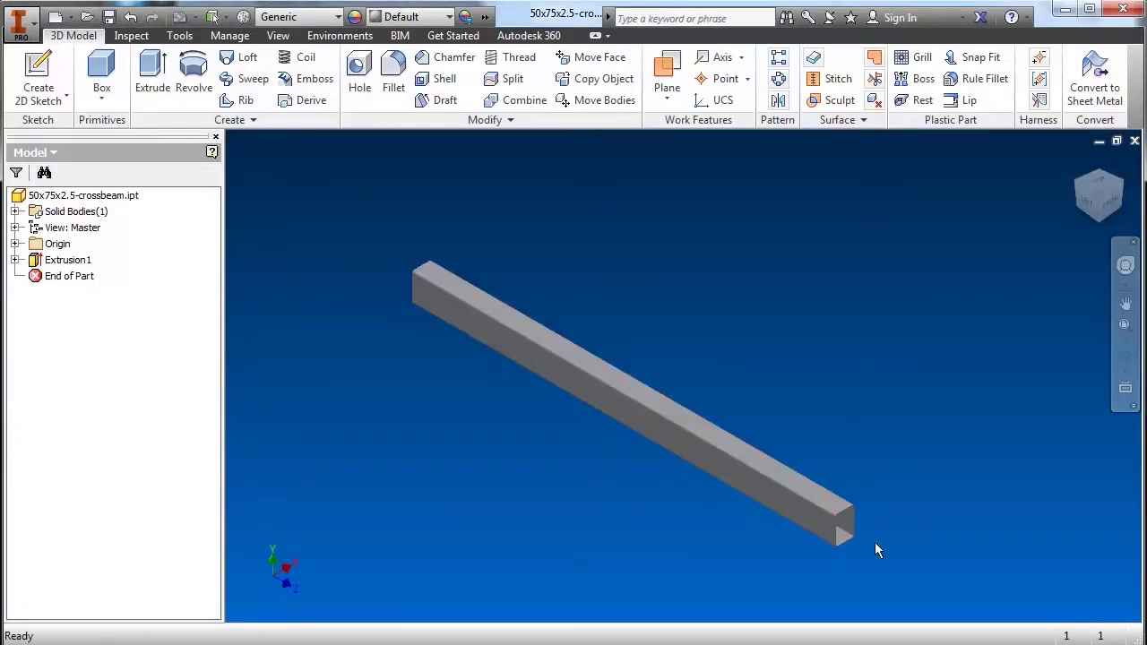
# Step: Open 50x75x2.5-sketch.ipt from recent documents and view its tube profile face-on
pyautogui.click(20, 22)
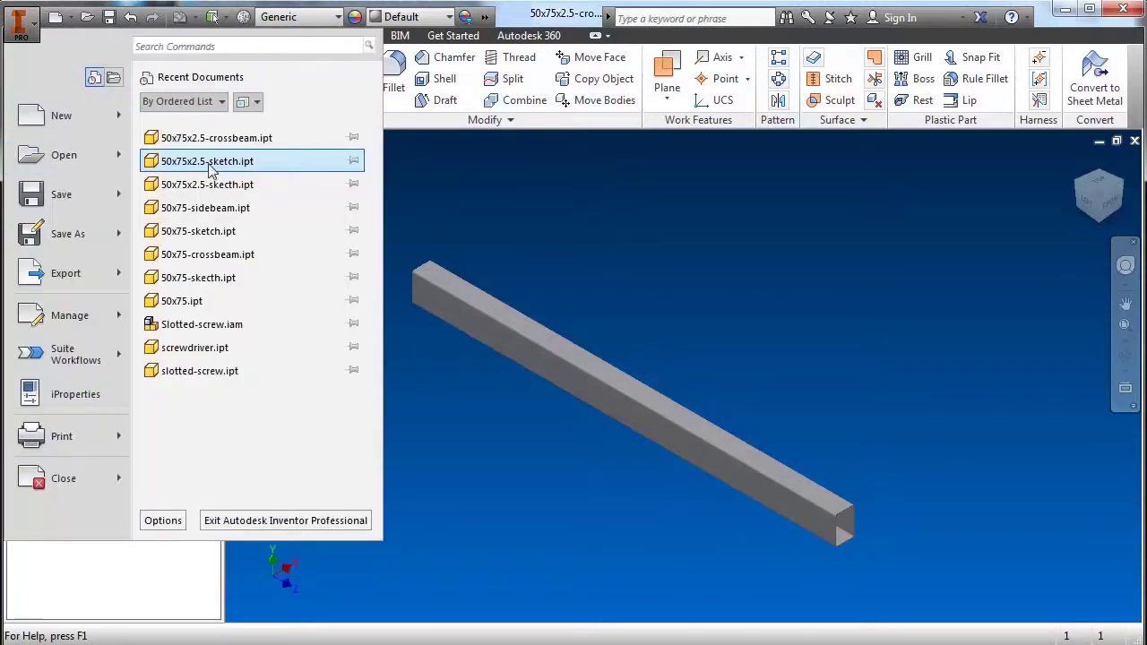
pyautogui.click(207, 162)
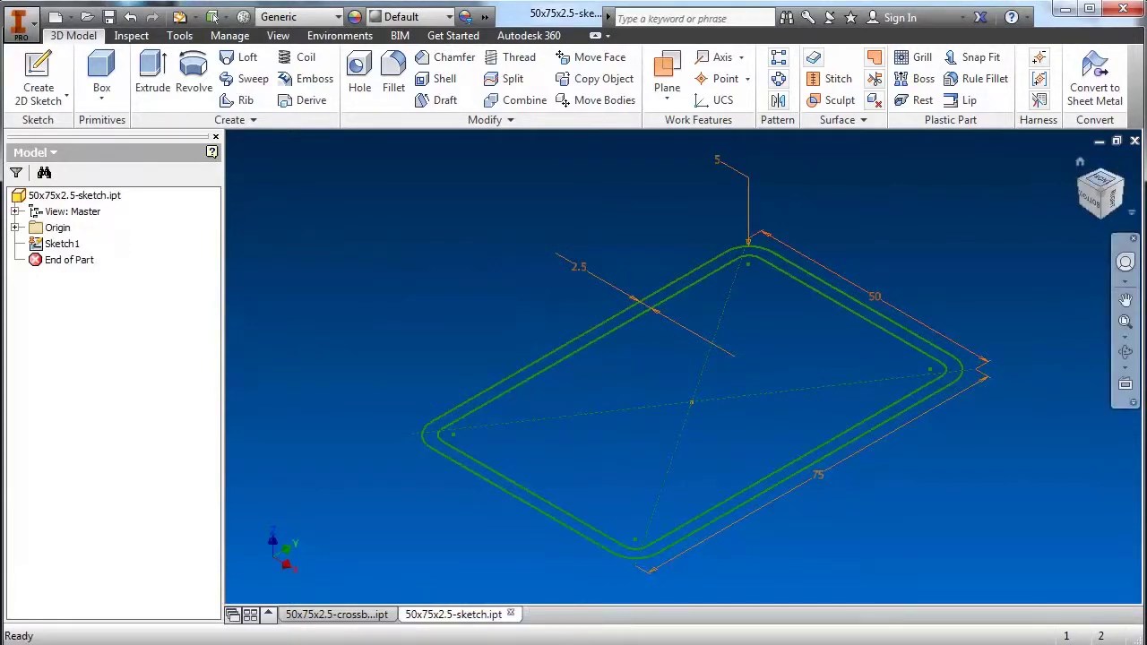
pyautogui.moveTo(683, 367)
pyautogui.keyDown('shift'); pyautogui.mouseDown(button='middle')
pyautogui.moveTo(627, 385)
pyautogui.moveTo(841, 267)
pyautogui.mouseUp(button='middle'); pyautogui.keyUp('shift')
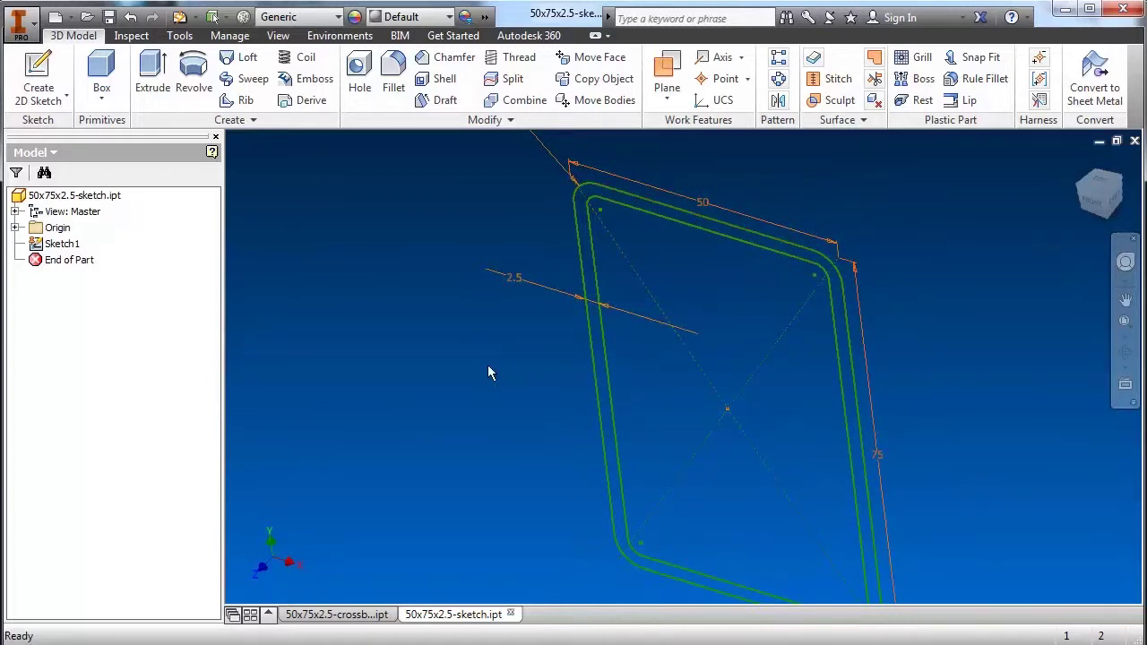
pyautogui.scroll(-2, 405, 343)
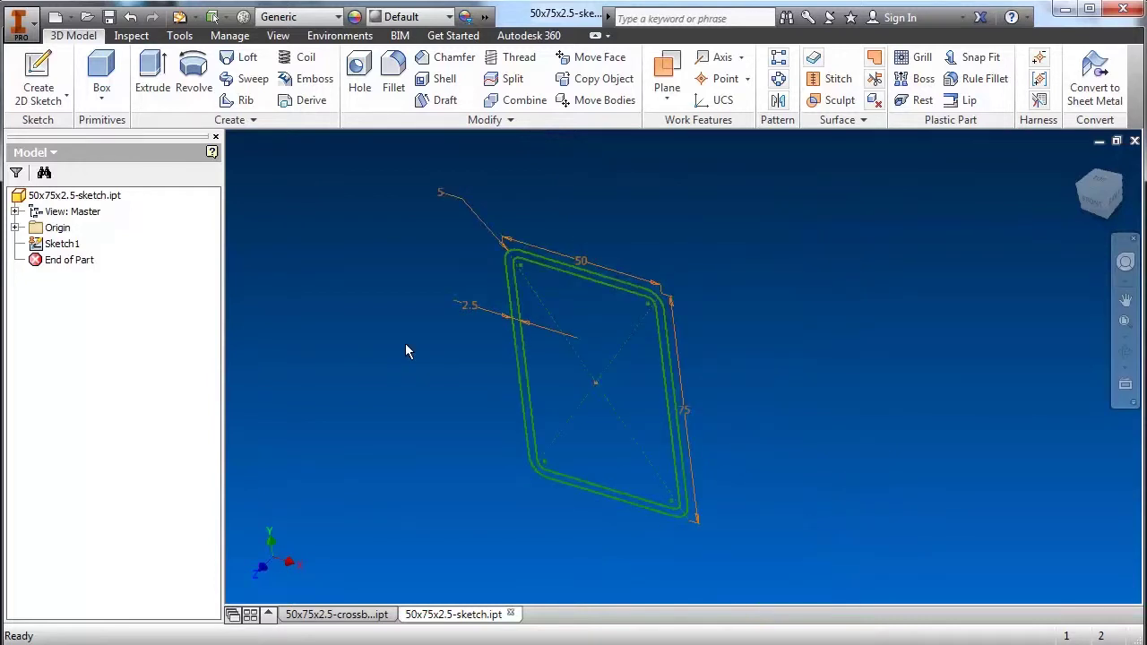
pyautogui.scroll(-3, 404, 343)
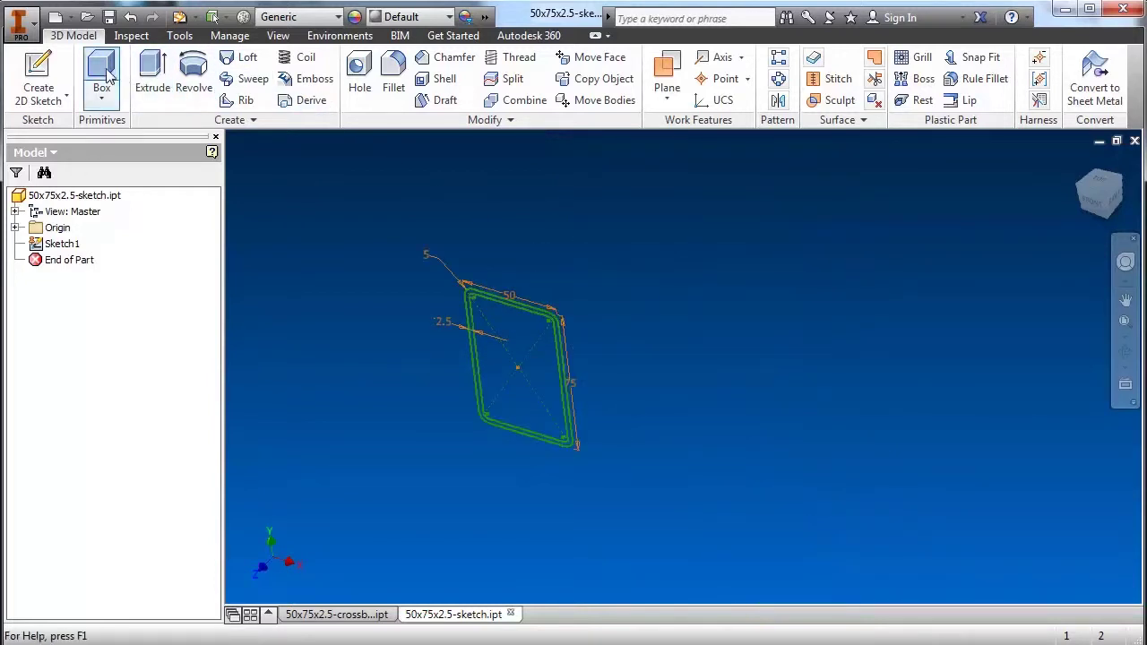
pyautogui.click(38, 71)
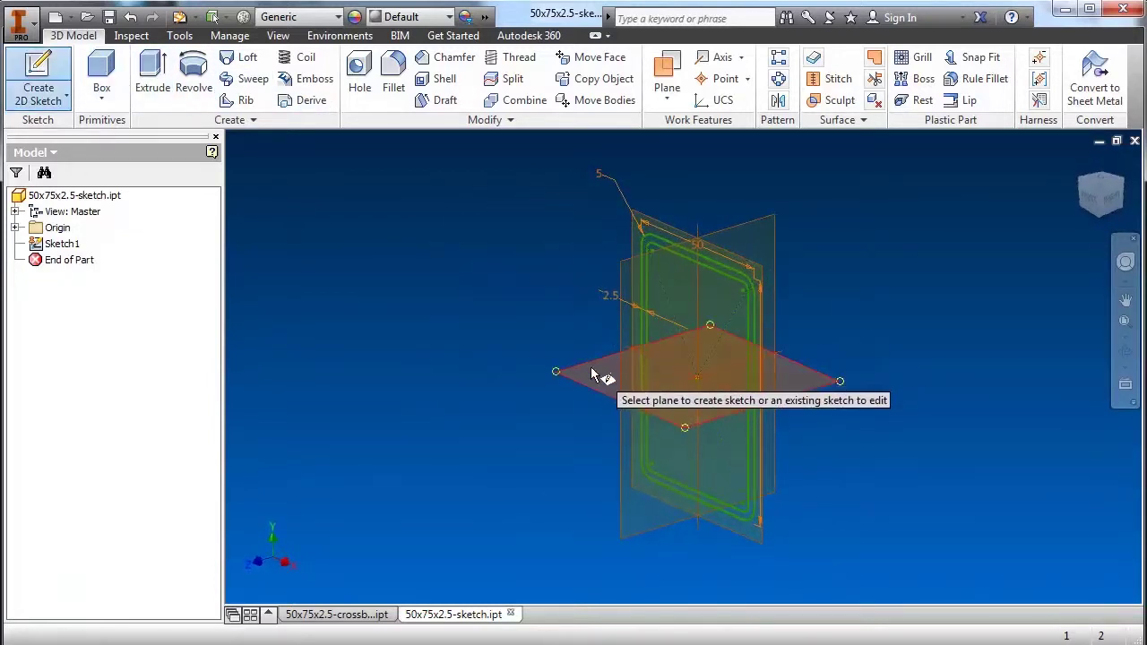
# Step: Place the new sketch on the horizontal plane and project the profile's bottom edge
pyautogui.click(589, 365)
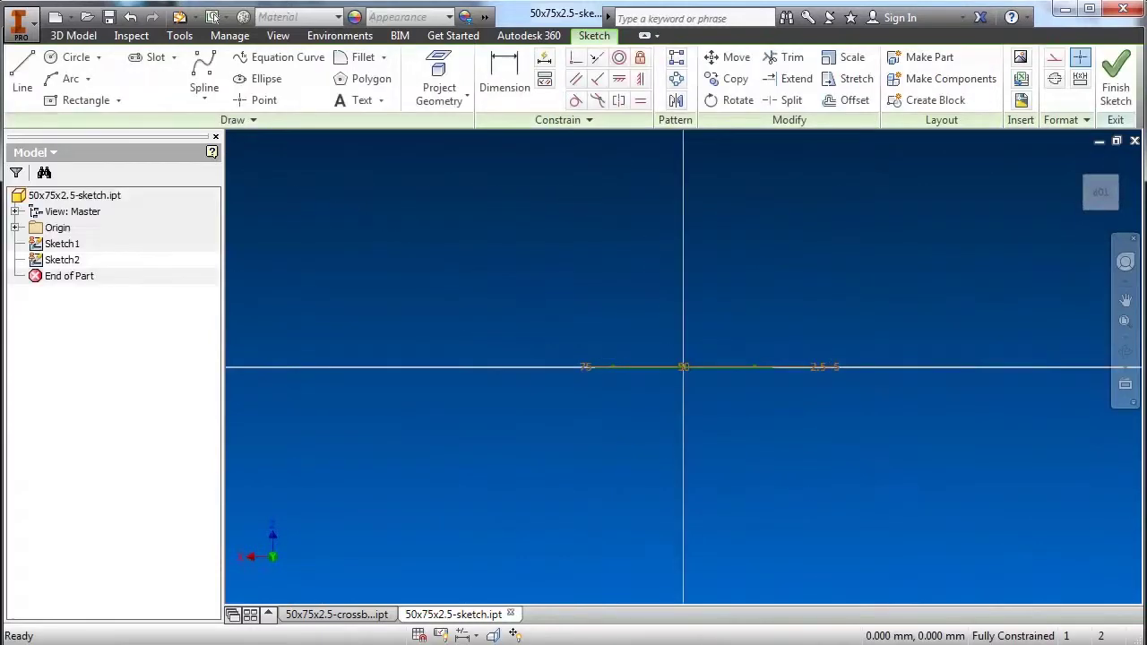
pyautogui.click(1122, 163)
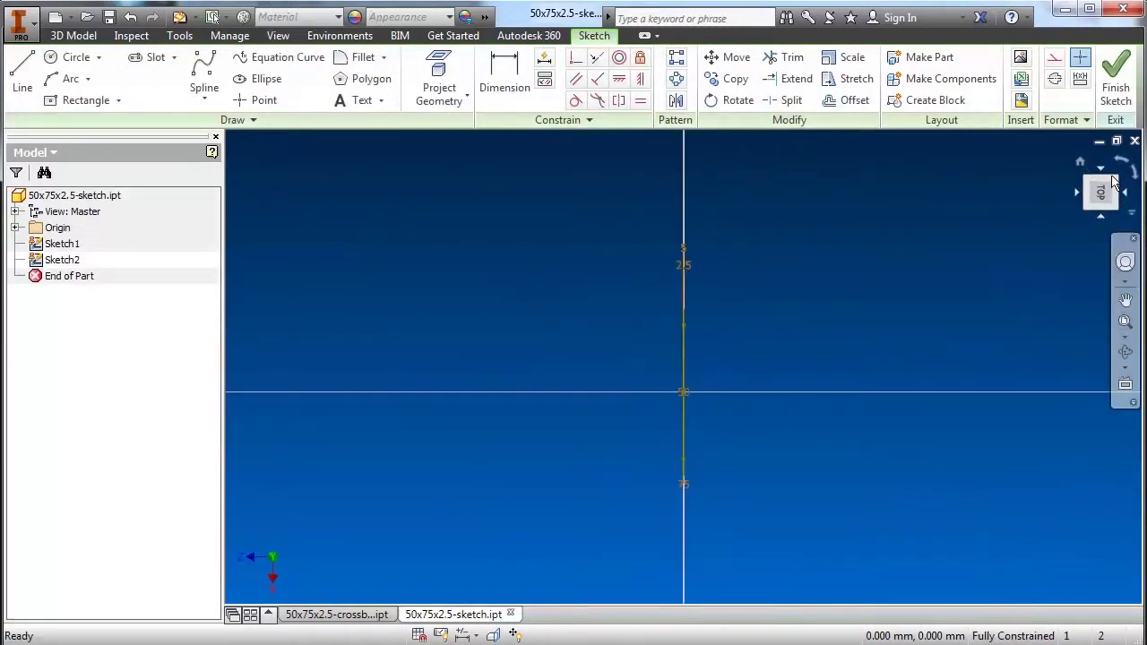
pyautogui.moveTo(1100, 191); pyautogui.dragTo(1108, 195)
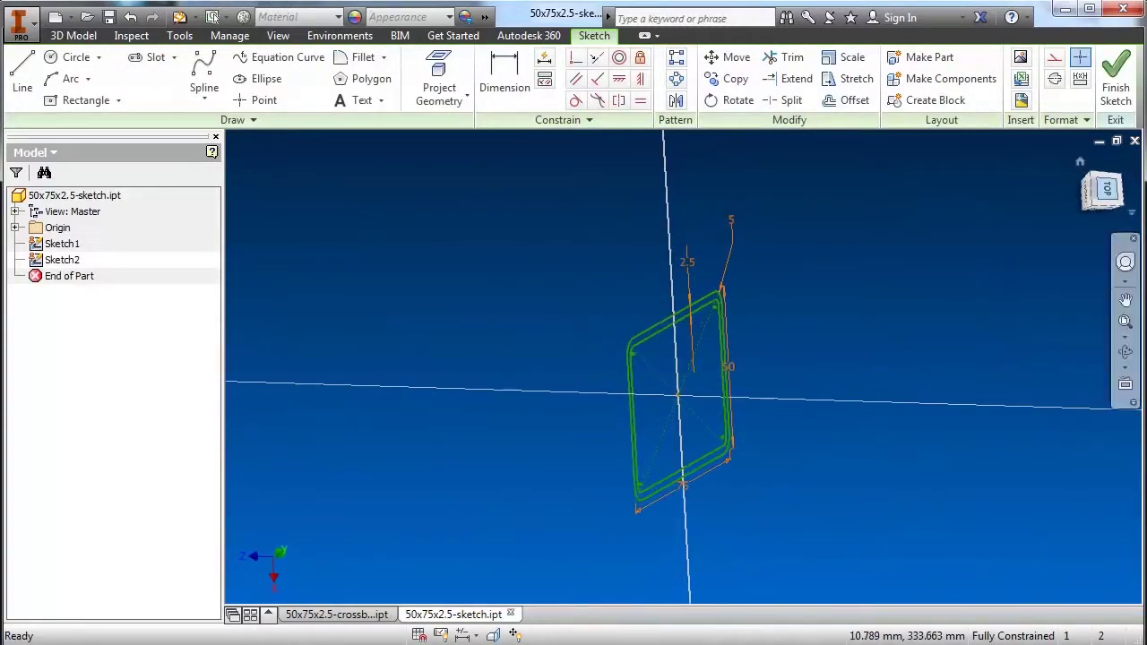
pyautogui.click(439, 80)
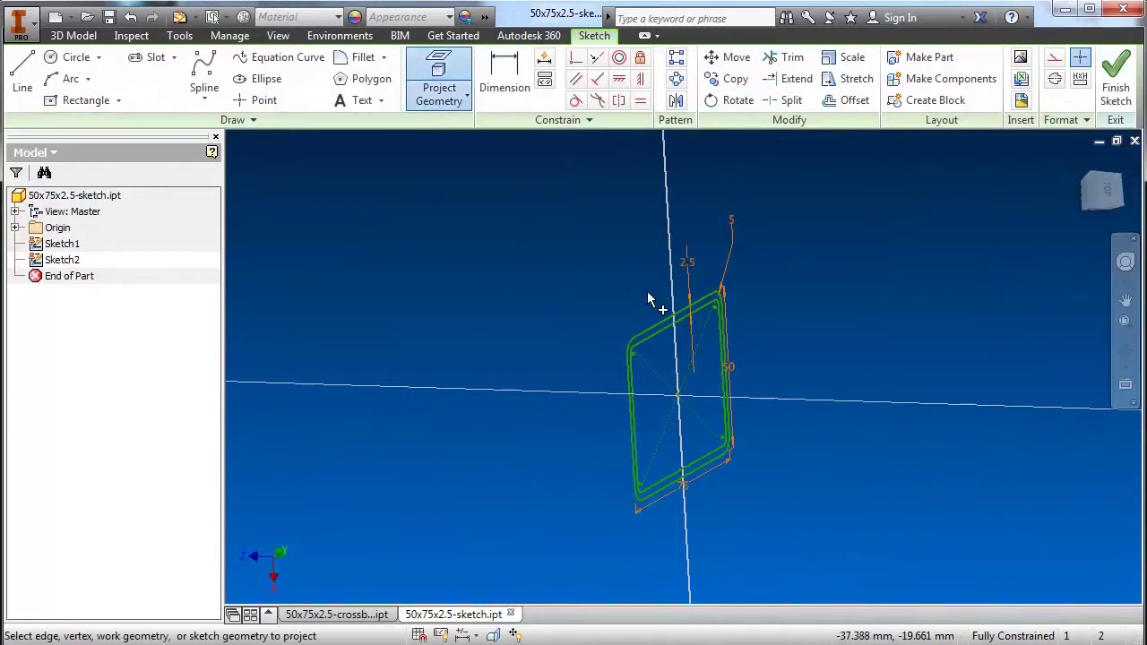
pyautogui.click(668, 324)
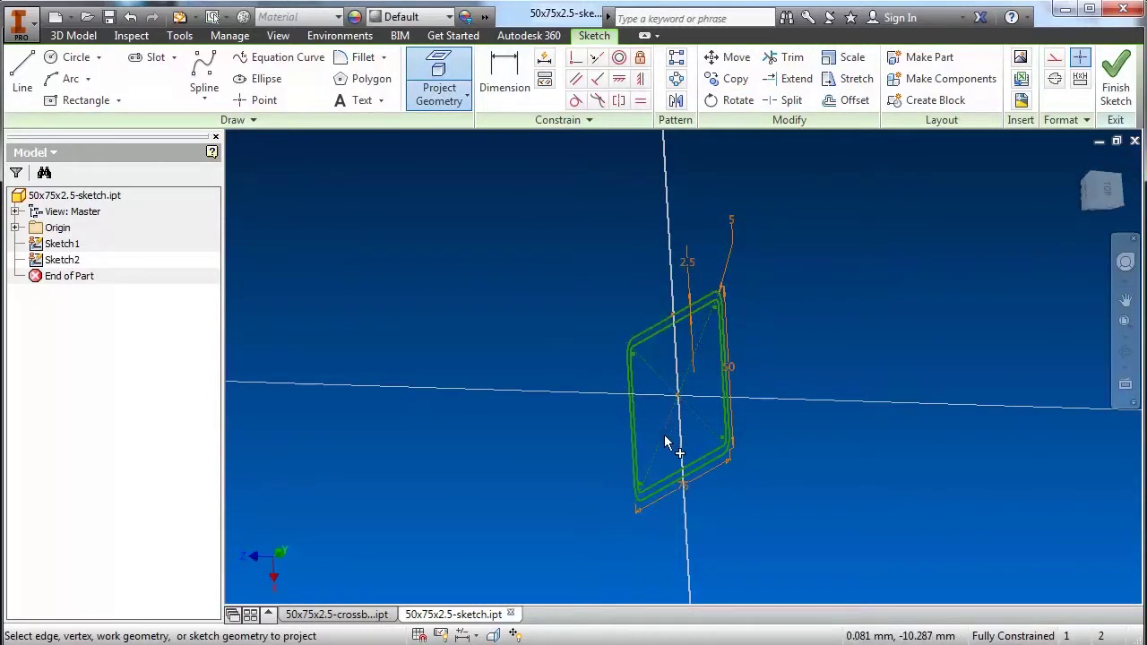
pyautogui.click(673, 489)
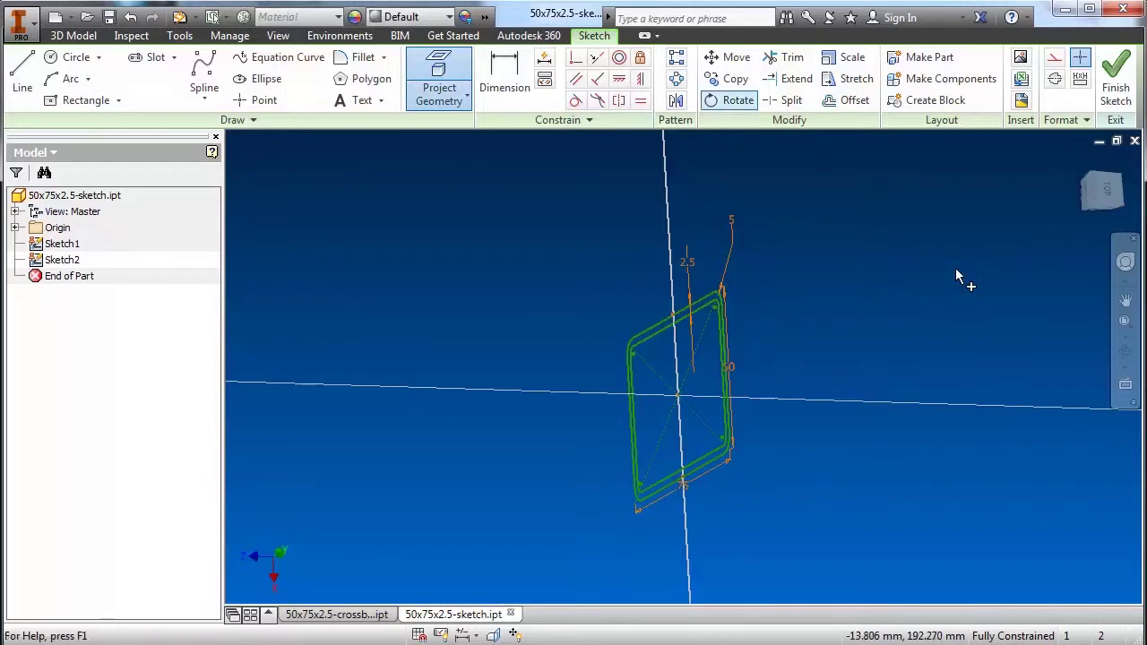
# Step: Draw an 1800 mm straight path line starting at the profile
pyautogui.click(23, 76)
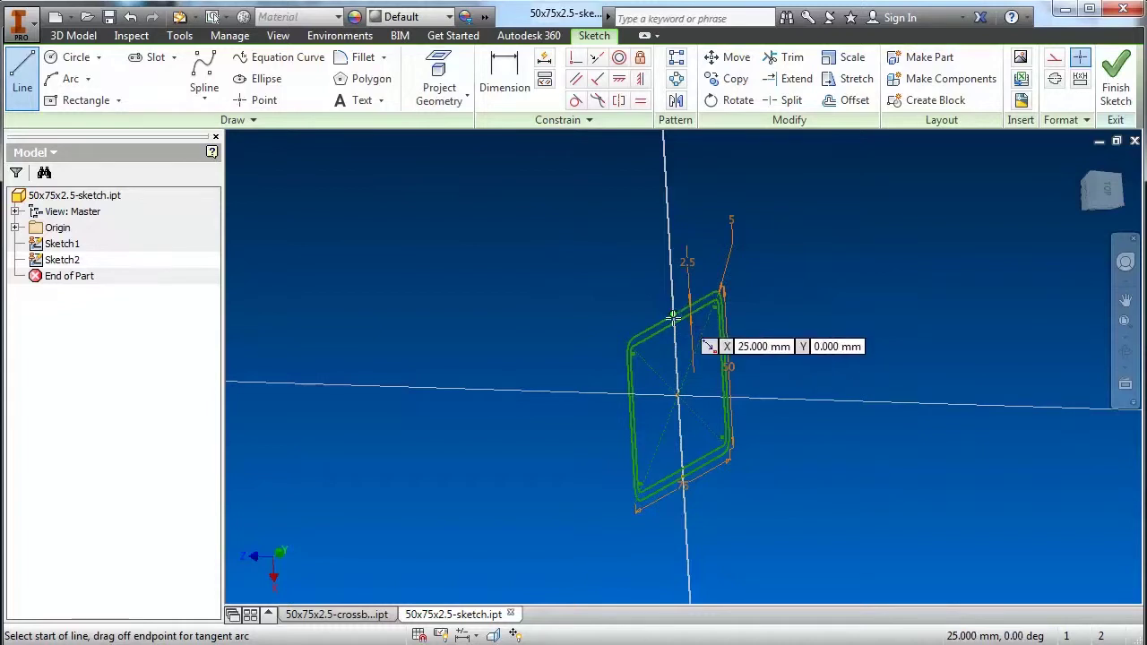
pyautogui.click(673, 318)
pyautogui.scroll(-2, 510, 289)
pyautogui.scroll(2, 474, 305)
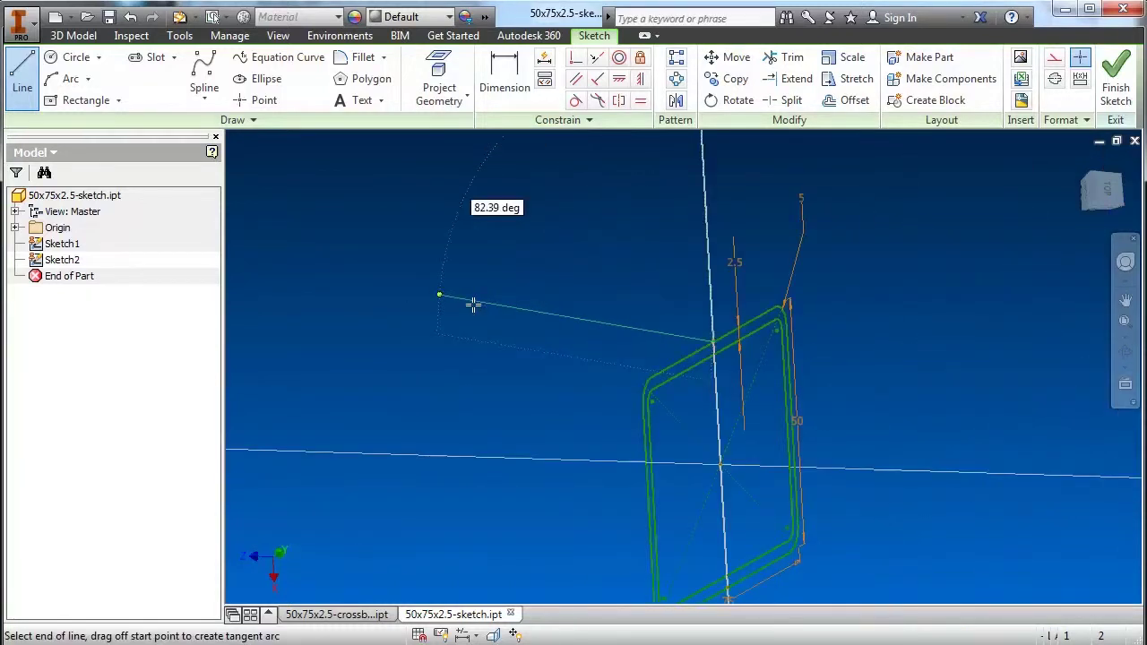
pyautogui.scroll(3, 462, 311)
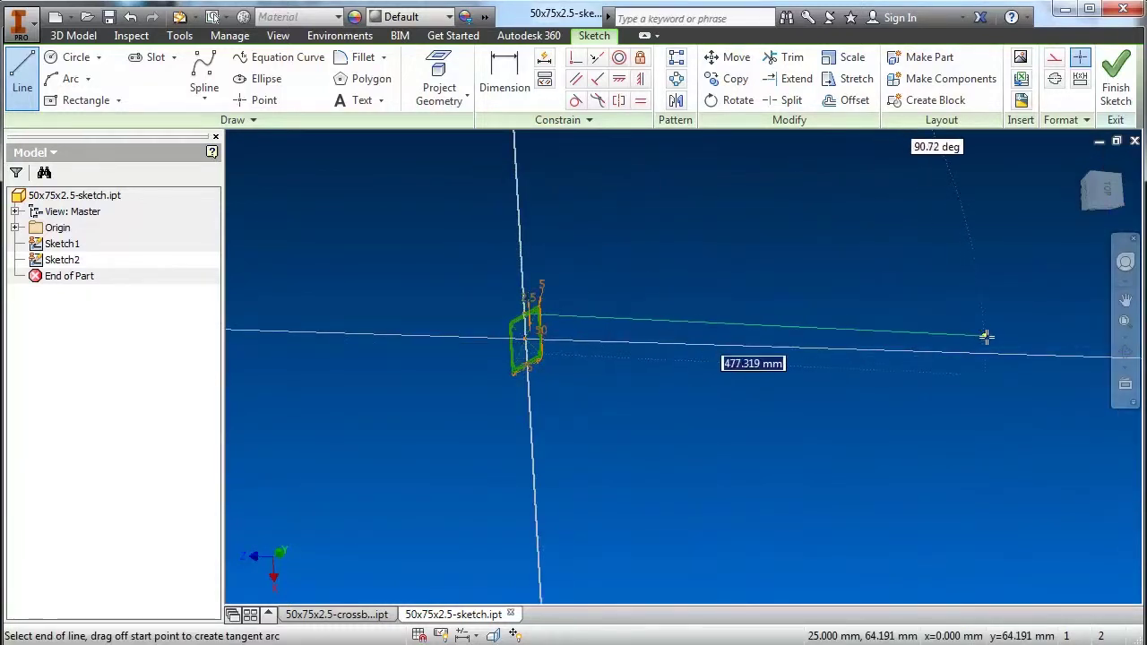
pyautogui.write('1800')
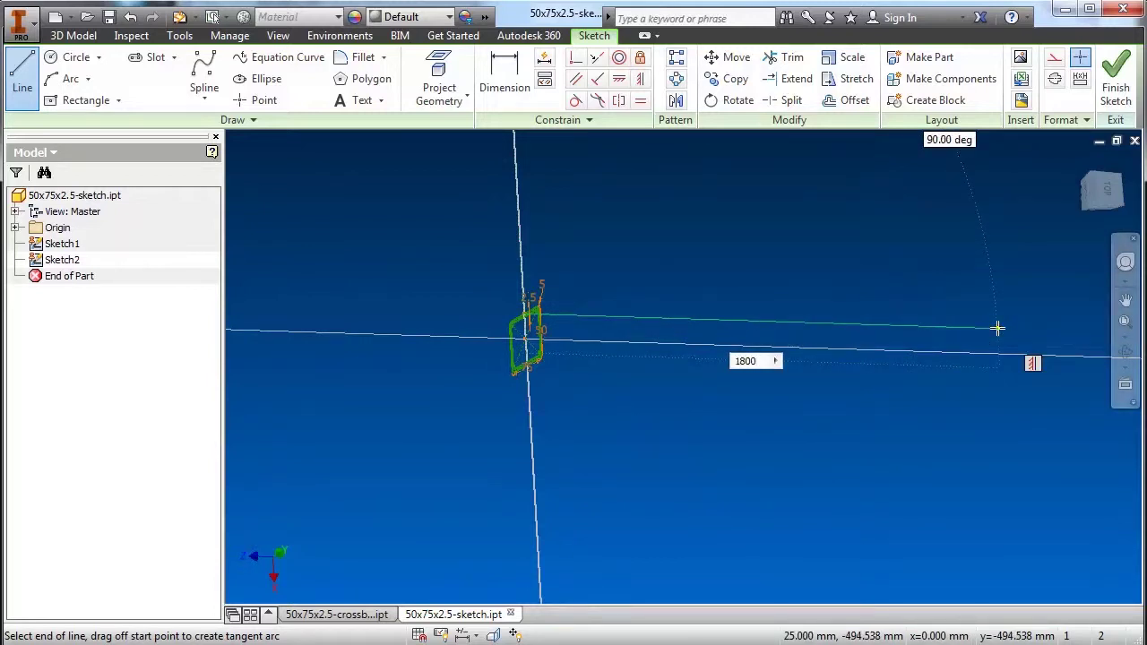
pyautogui.press('Return')
pyautogui.scroll(5, 318, 387)
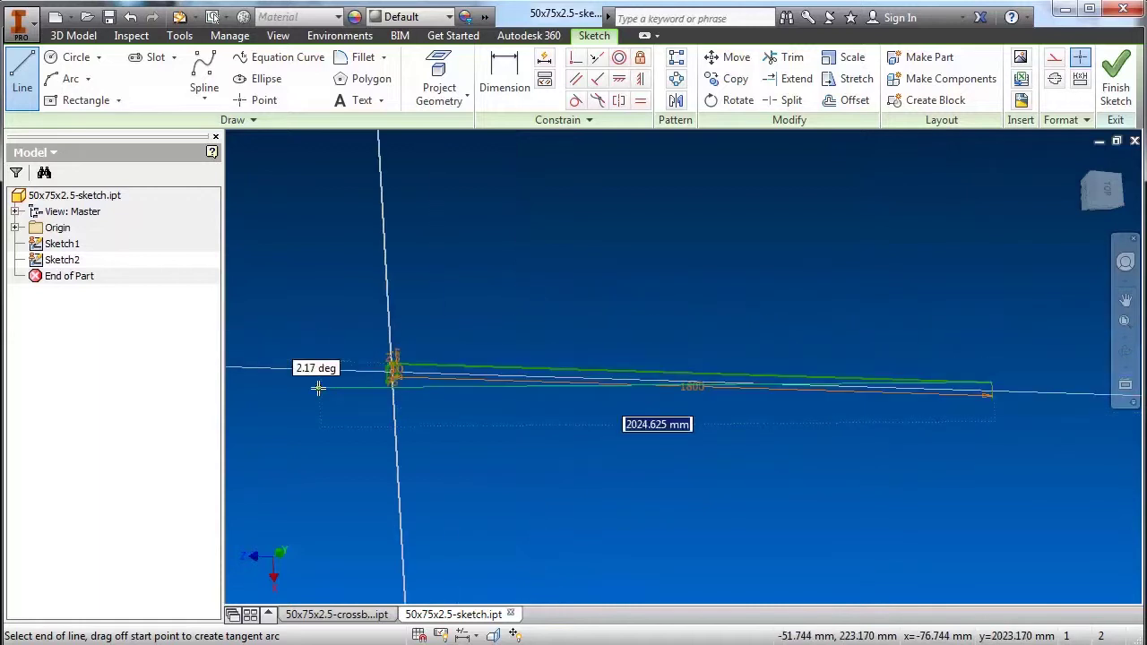
pyautogui.press('Escape')
# Step: In top view, draw an angled leg continuing from the 1800 mm line's end
pyautogui.click(1101, 190)
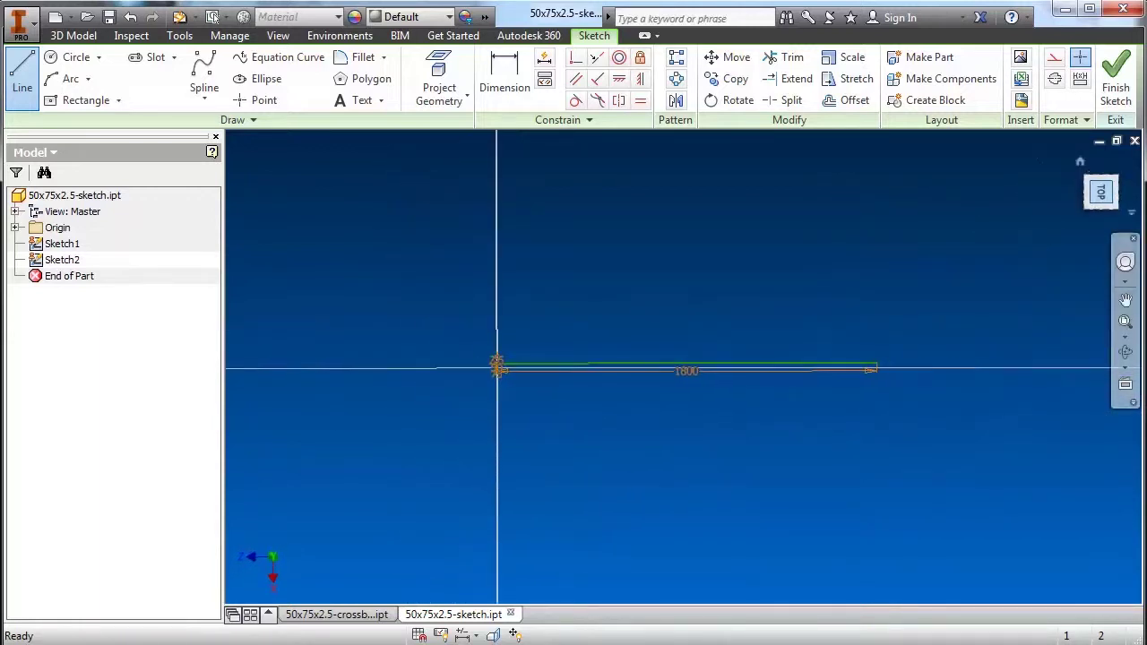
pyautogui.click(867, 368)
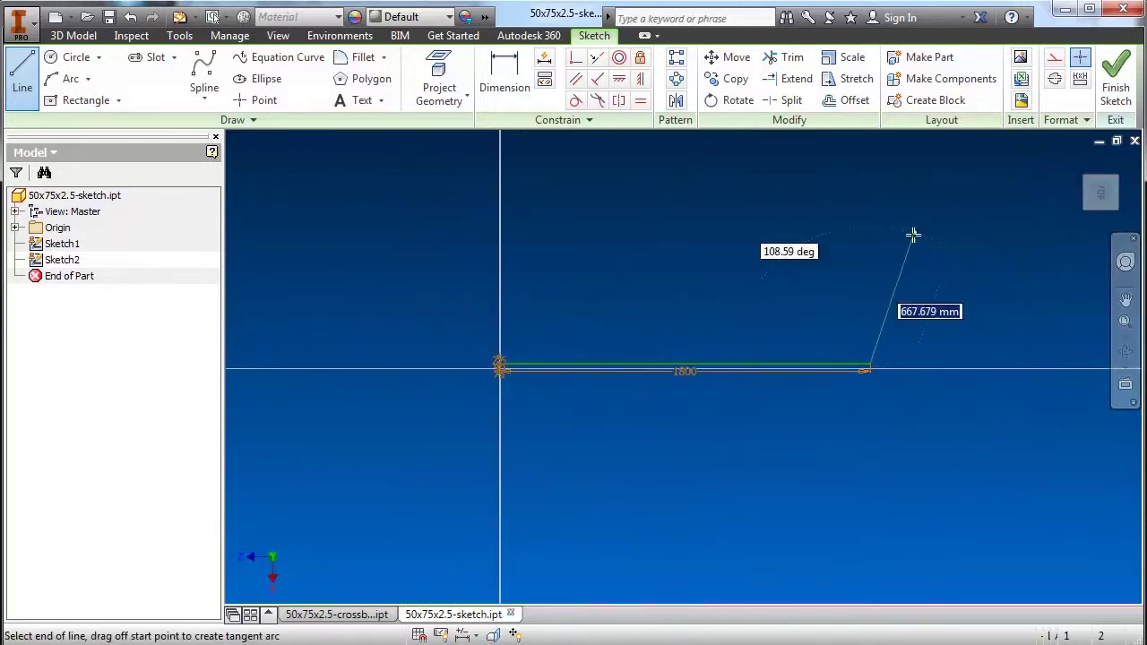
pyautogui.click(1052, 242)
pyautogui.press('Escape')
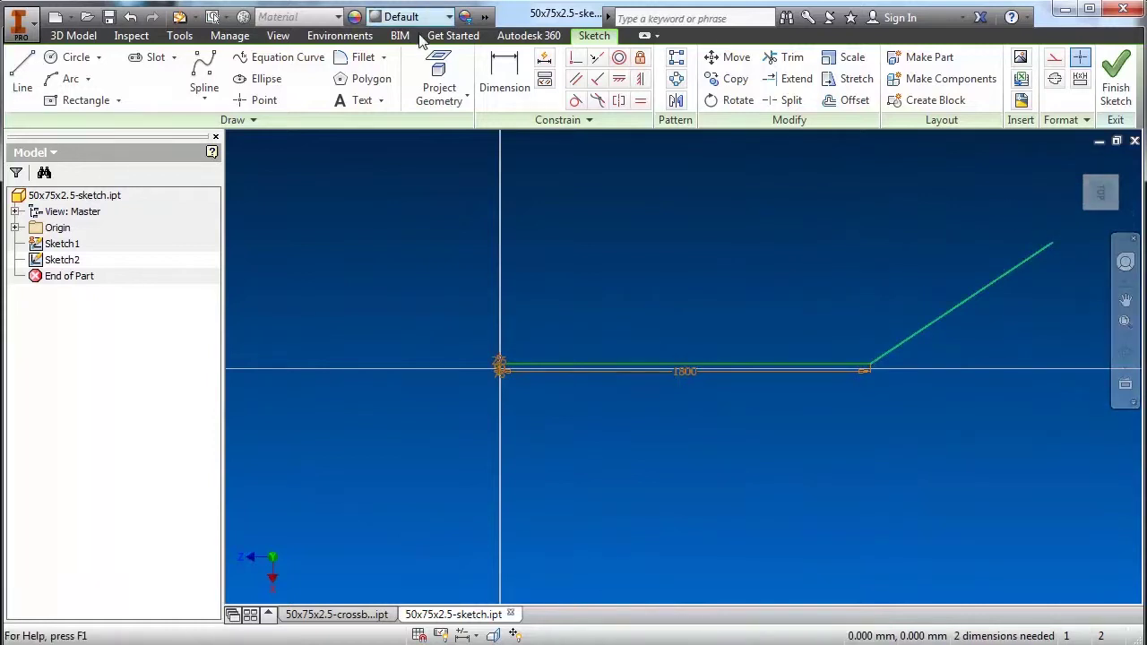
# Step: Dimension the overall path length from the origin to the leg's end as 3095 mm
pyautogui.click(504, 76)
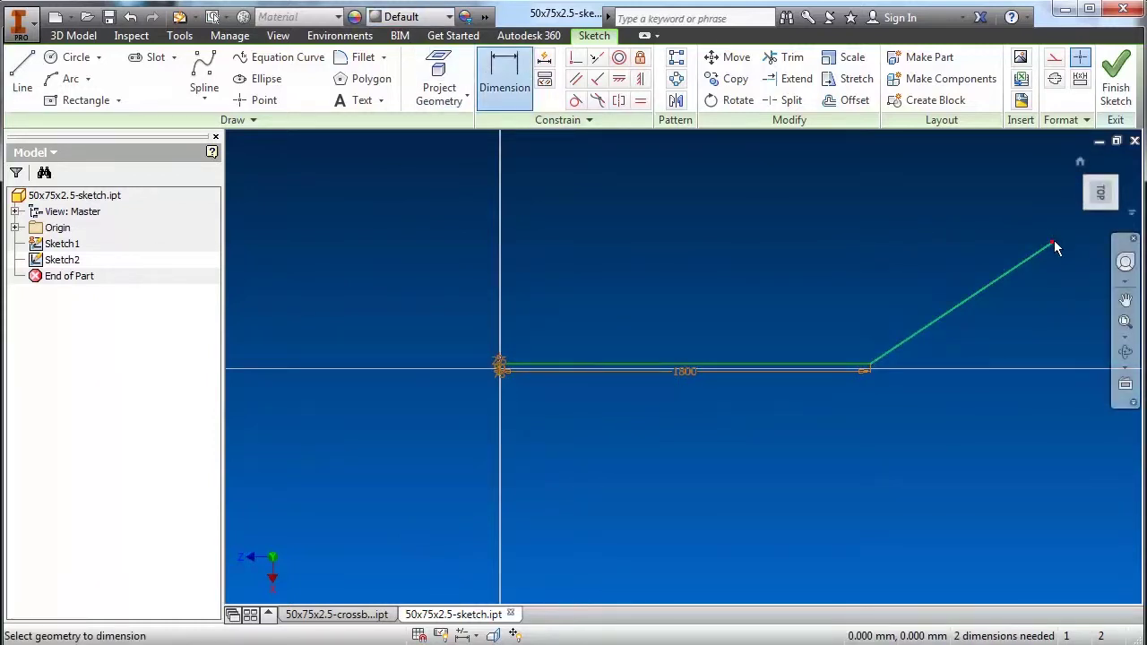
pyautogui.click(1052, 242)
pyautogui.click(499, 368)
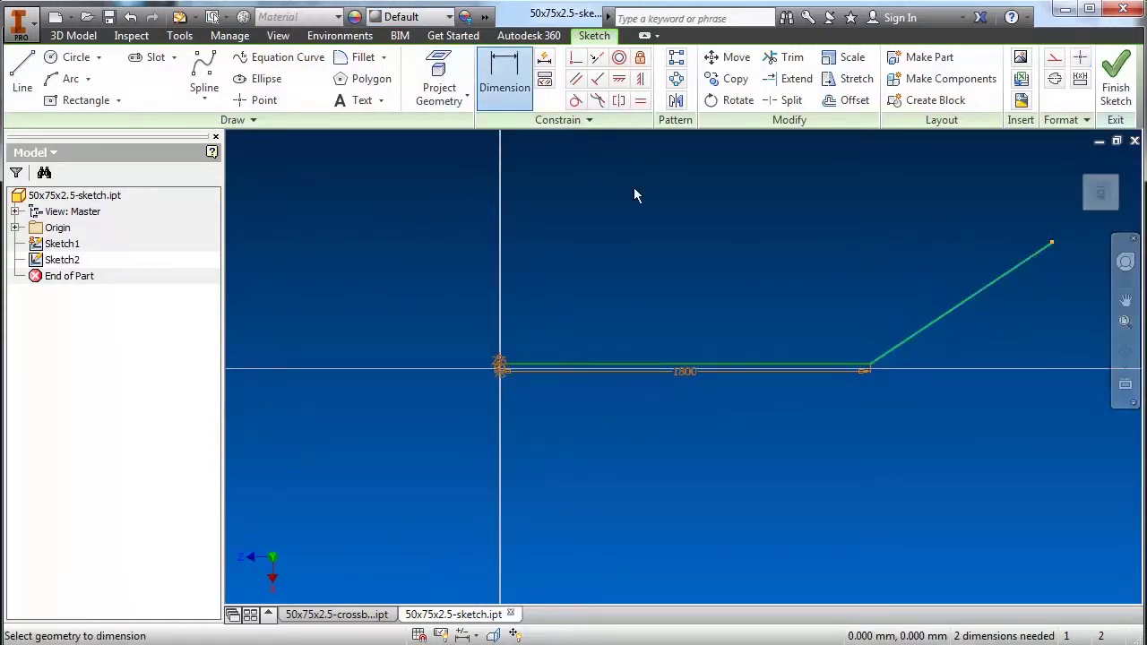
pyautogui.click(776, 192)
pyautogui.write('3')
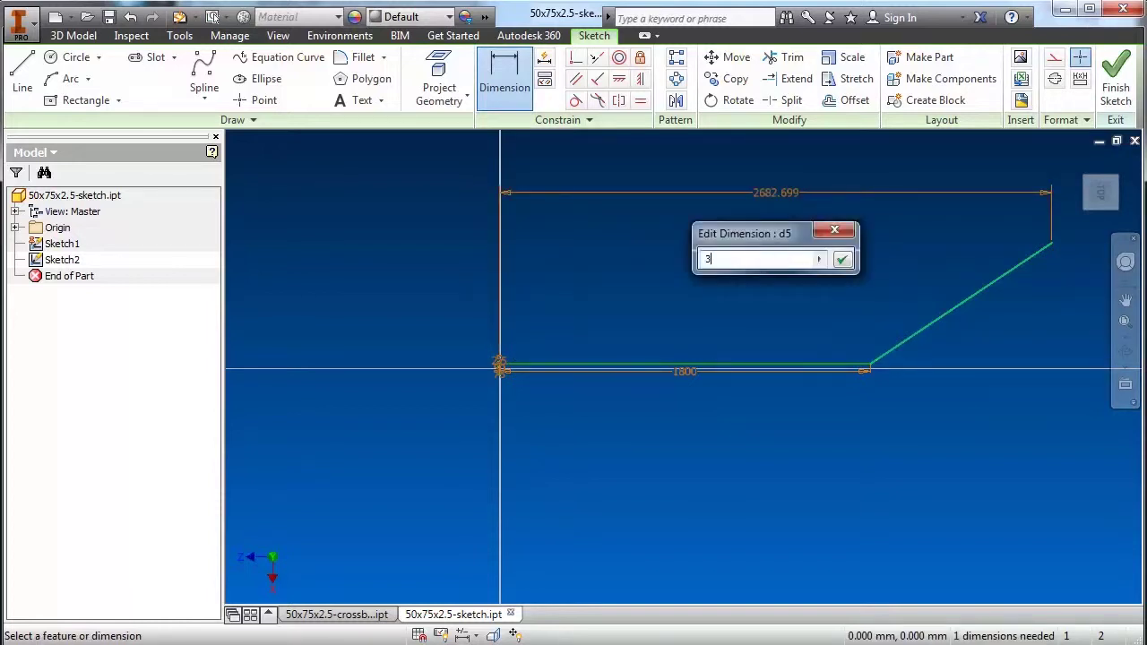
pyautogui.write('095')
pyautogui.press('Return')
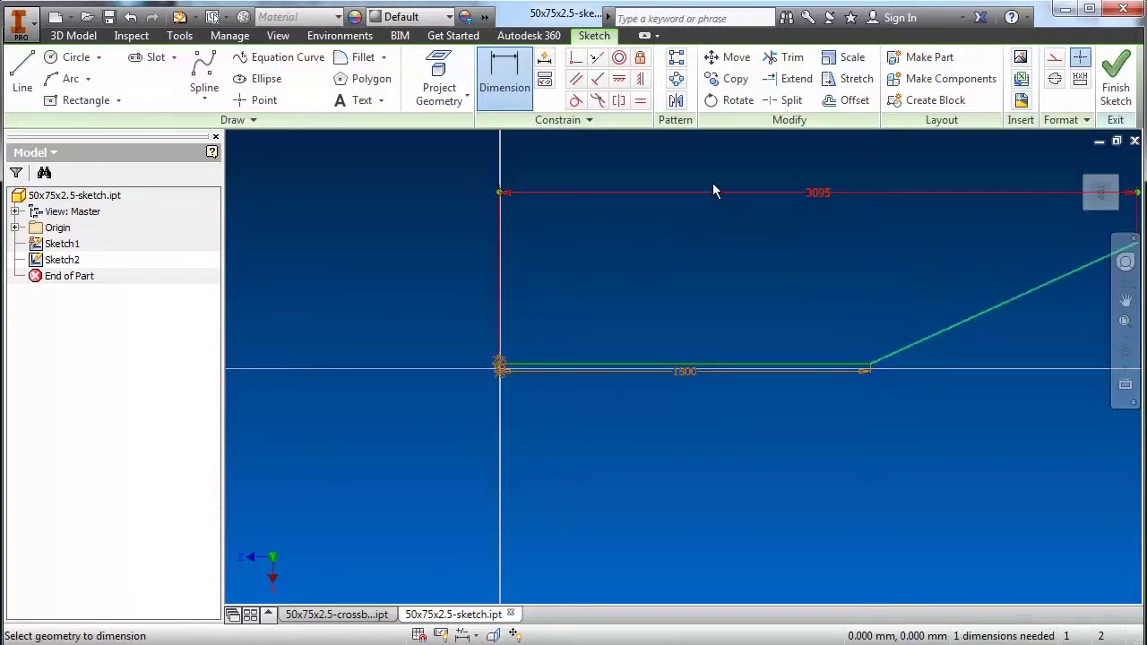
pyautogui.scroll(3, 682, 179)
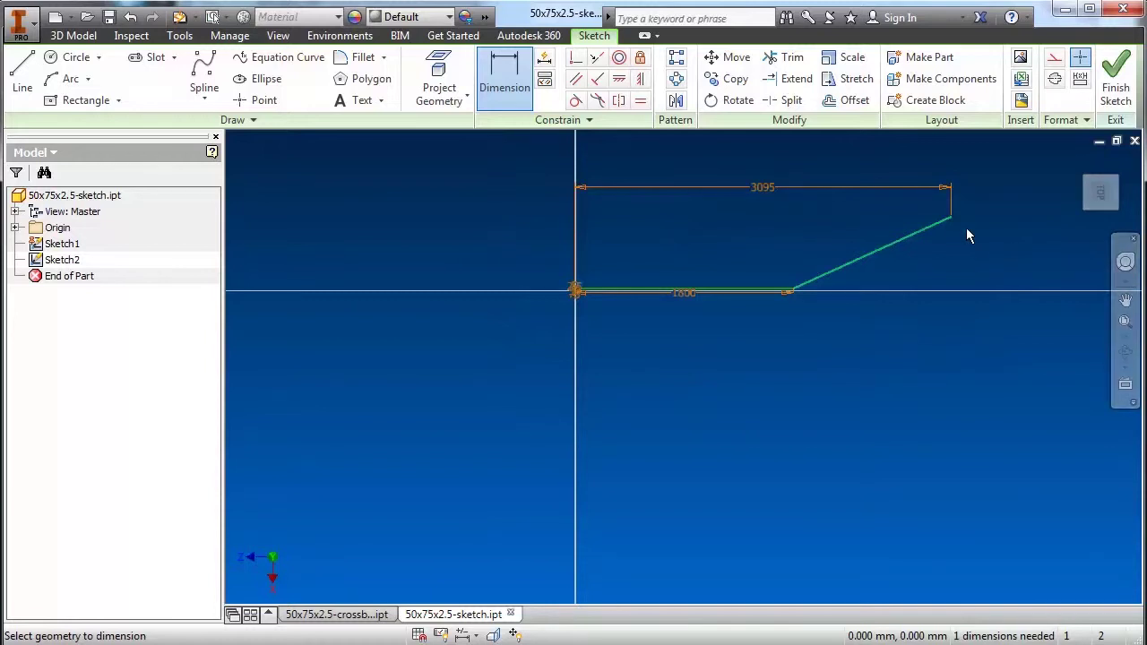
pyautogui.scroll(-3, 965, 227)
# Step: Check the hand-drawn trailer plan, then return to the path sketch
pyautogui.hotkey('alt', 'Tab')
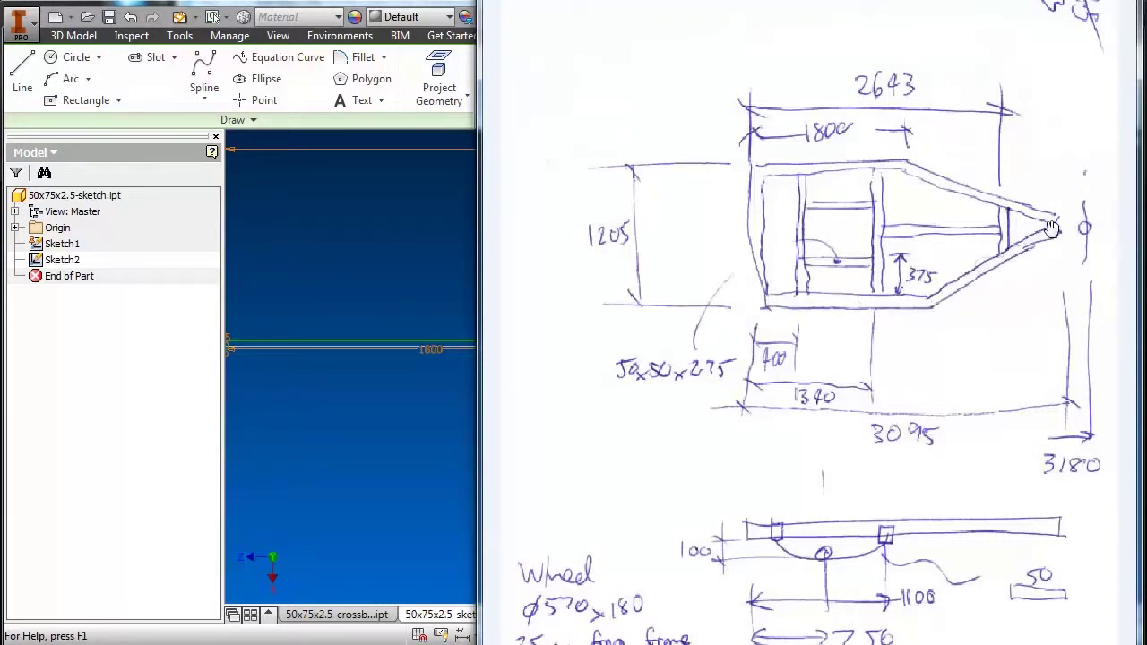
pyautogui.press('d')
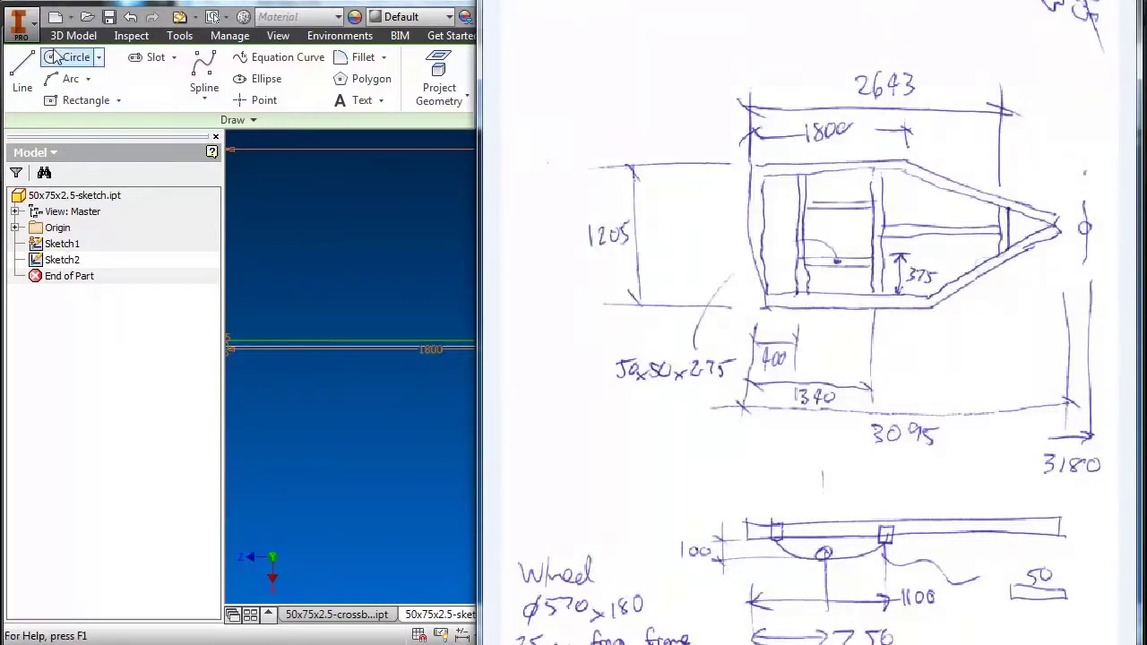
pyautogui.click(473, 124)
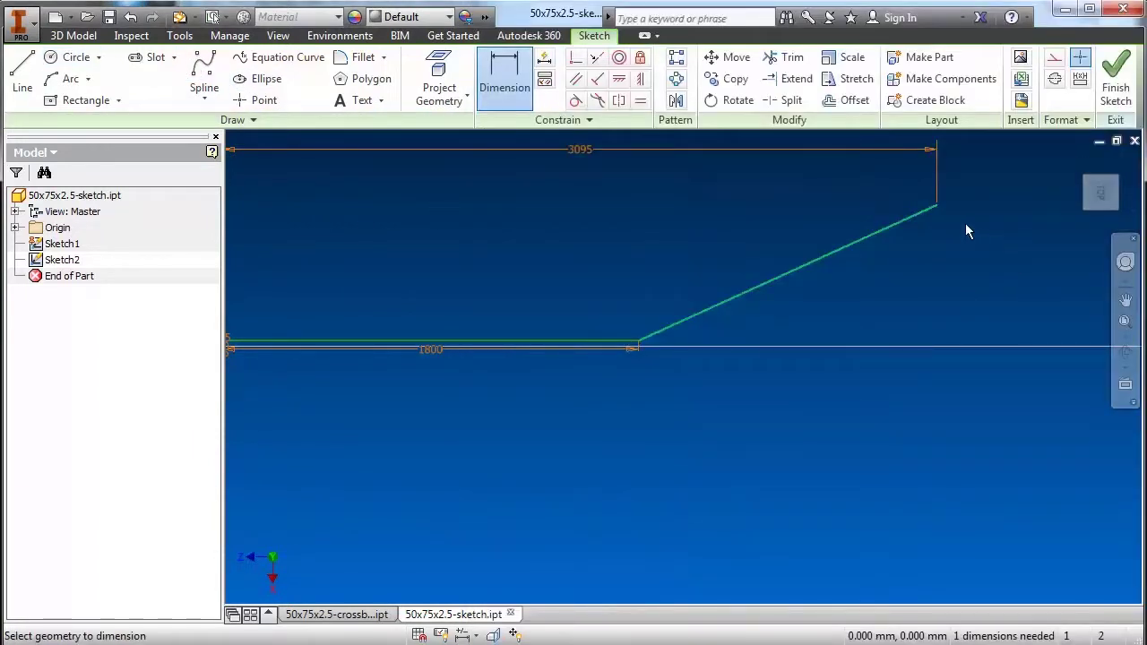
pyautogui.scroll(2, 1043, 263)
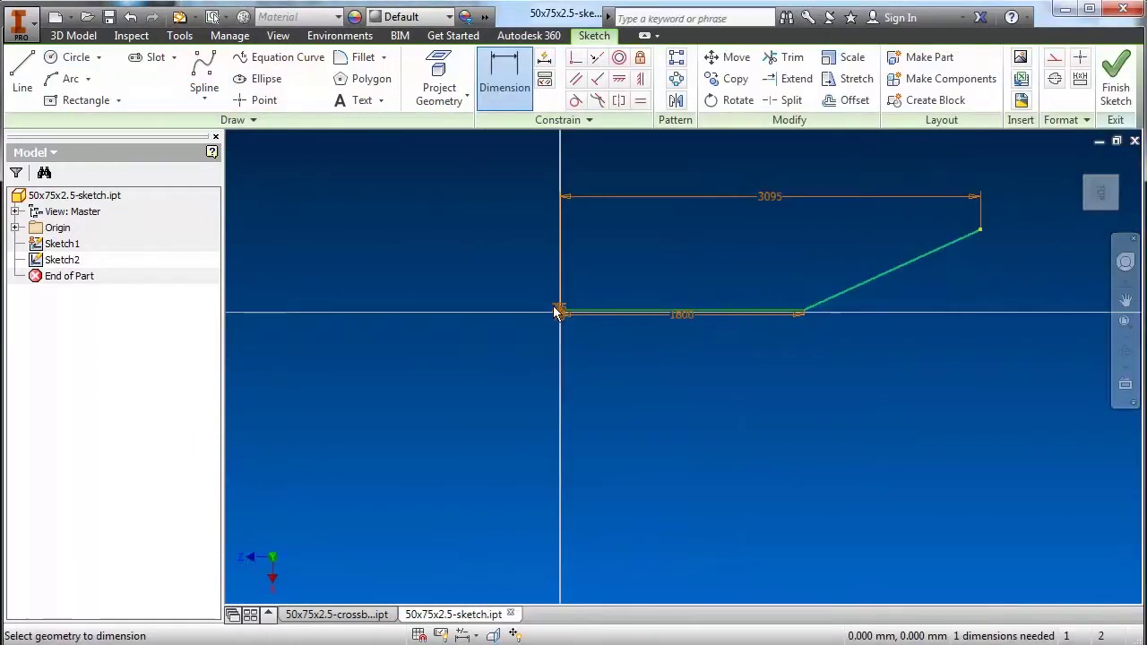
pyautogui.scroll(-5, 609, 355)
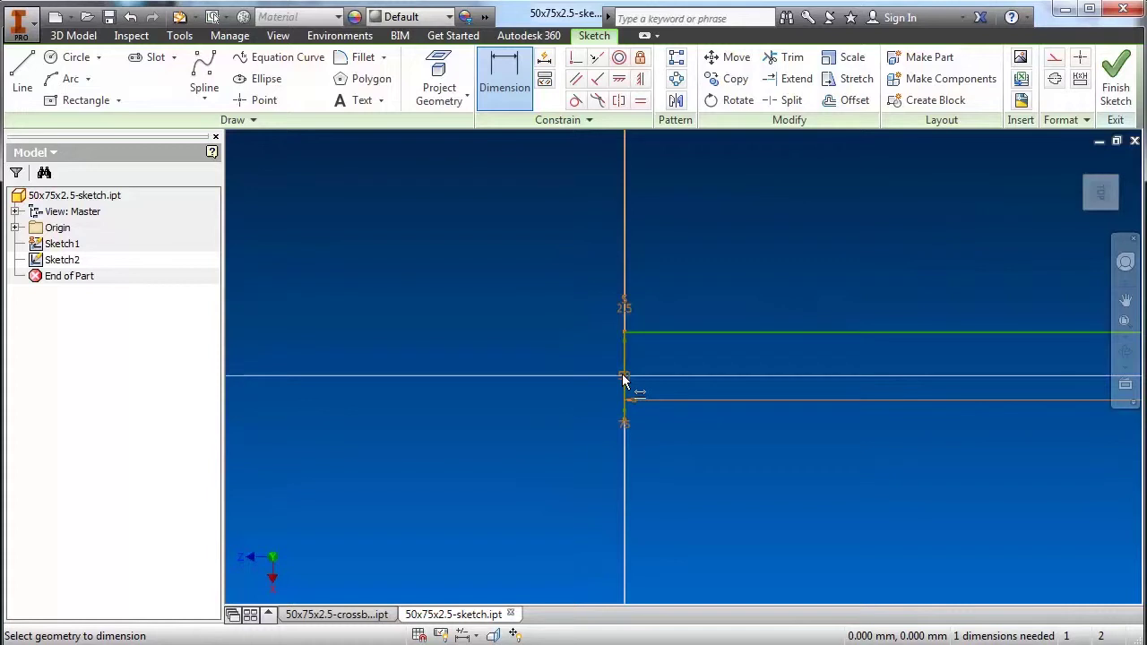
# Step: Dimension the sloped end 602.5 mm (1205/2) above the straight run
pyautogui.click(624, 417)
pyautogui.scroll(2, 467, 408)
pyautogui.scroll(1, 467, 409)
pyautogui.scroll(2, 455, 415)
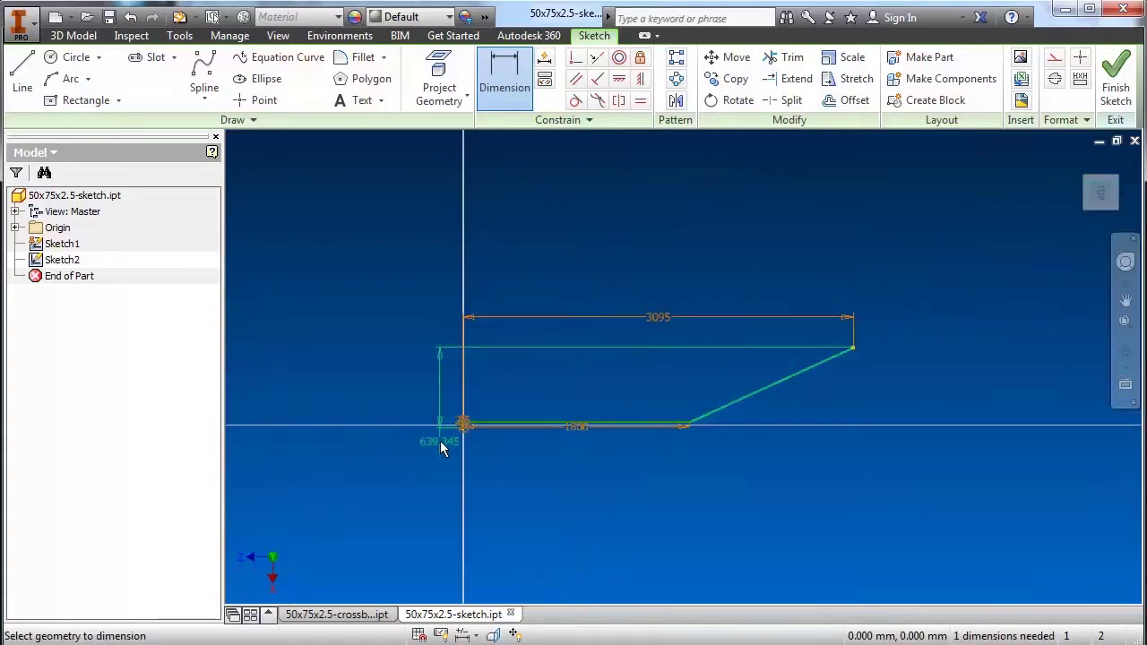
pyautogui.click(968, 396)
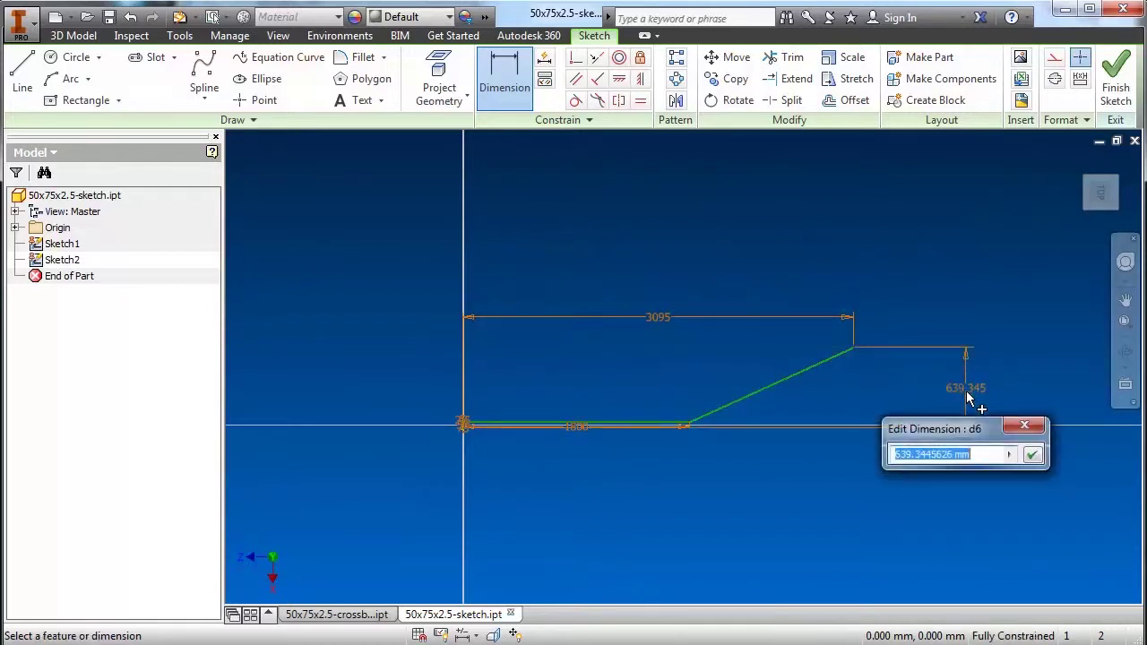
pyautogui.write('1205/2')
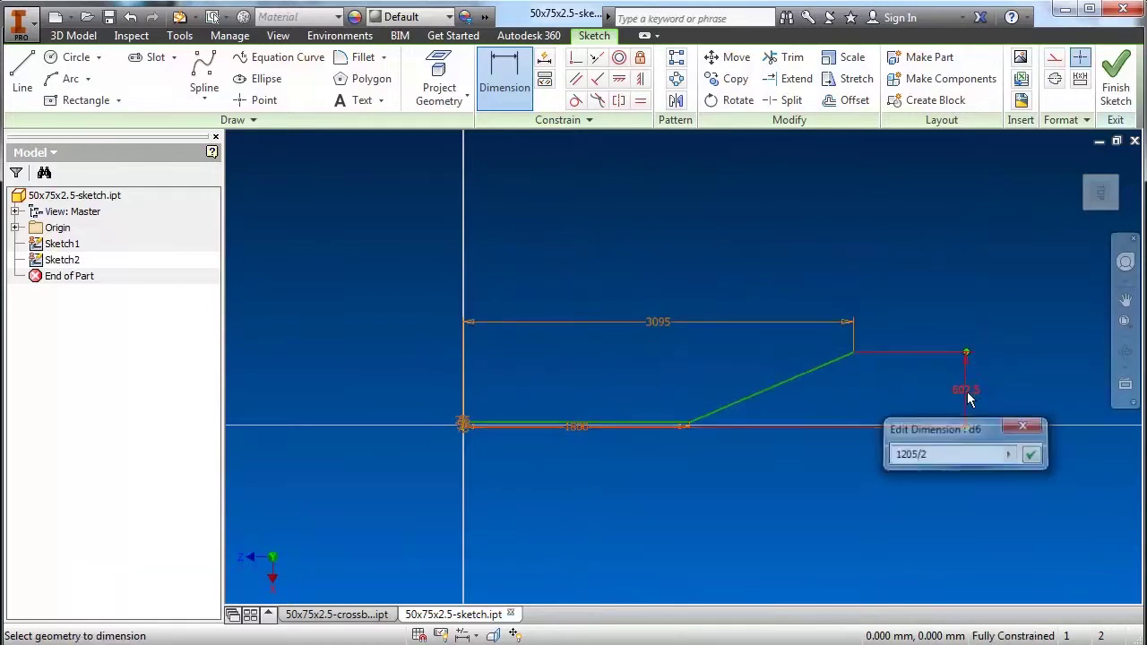
pyautogui.press('Return')
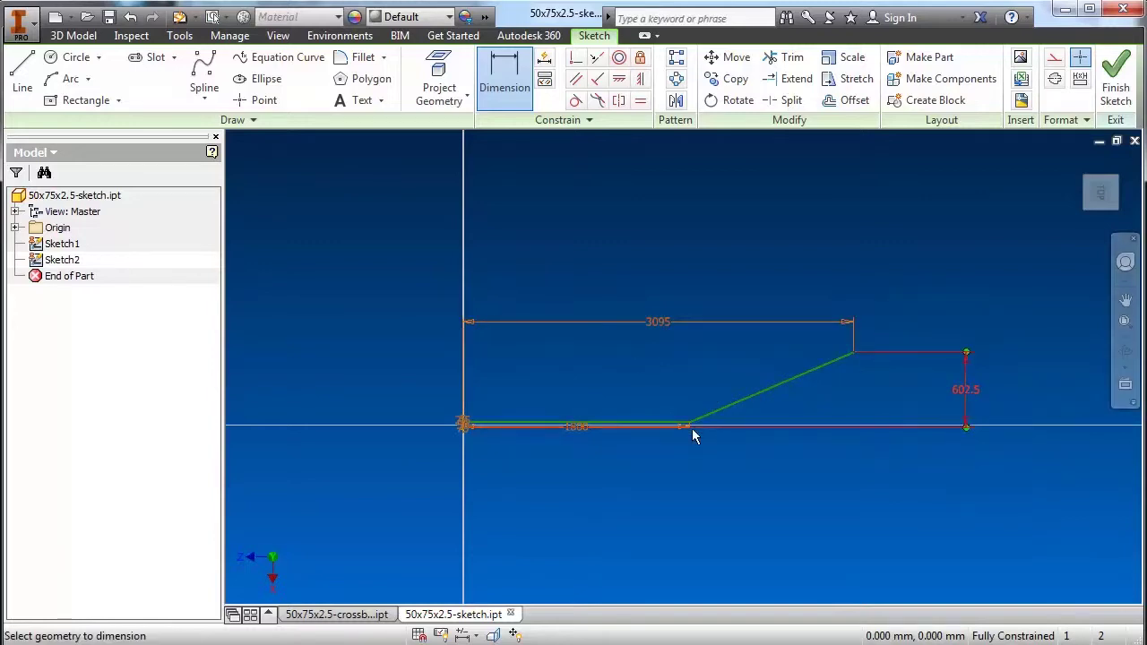
pyautogui.scroll(-5, 691, 433)
pyautogui.moveTo(692, 428); pyautogui.dragTo(645, 266, button='middle')
pyautogui.scroll(2, 641, 256)
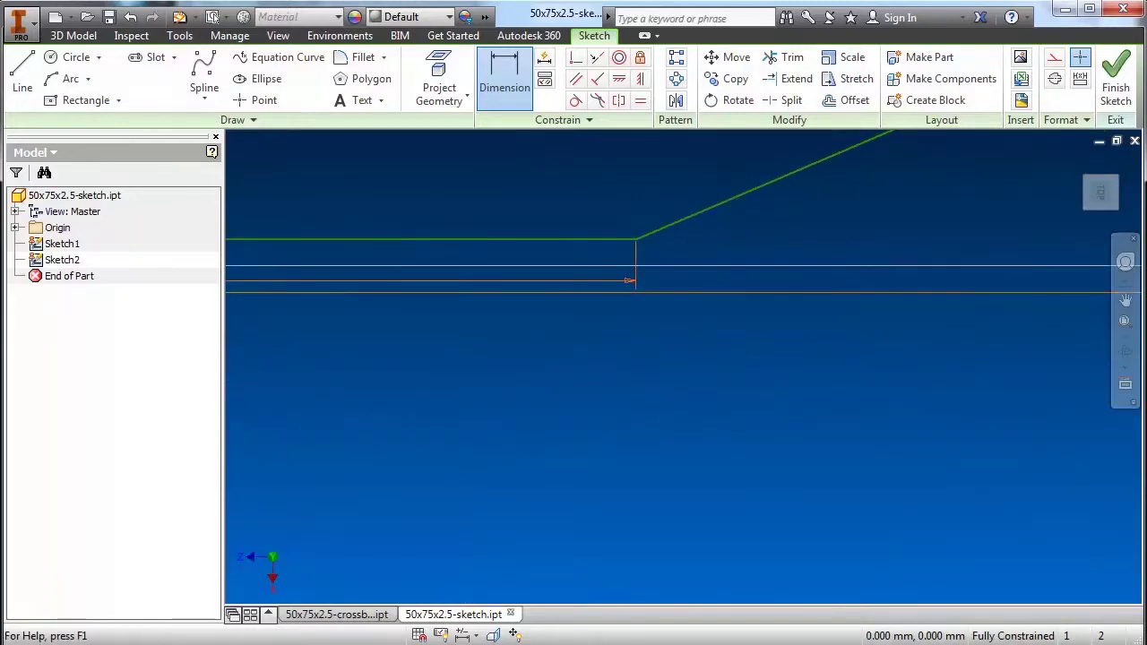
pyautogui.hotkey('alt', 'Tab')
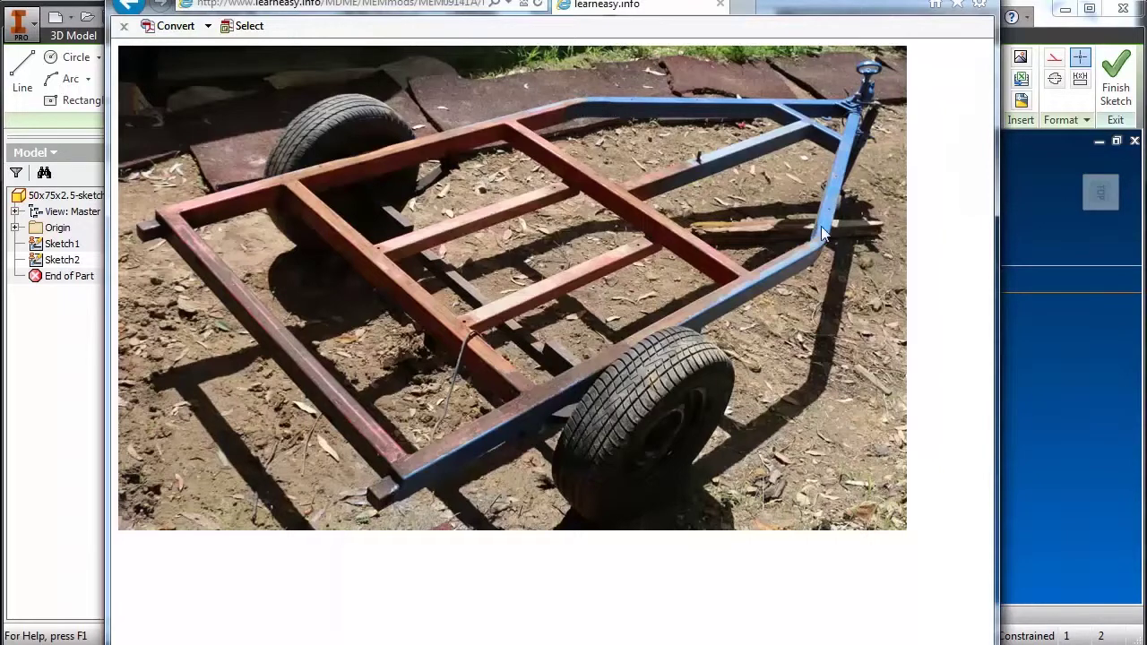
# Step: Fillet the sloped and straight lines with a 400 mm radius and finish the sketch
pyautogui.click(1127, 403)
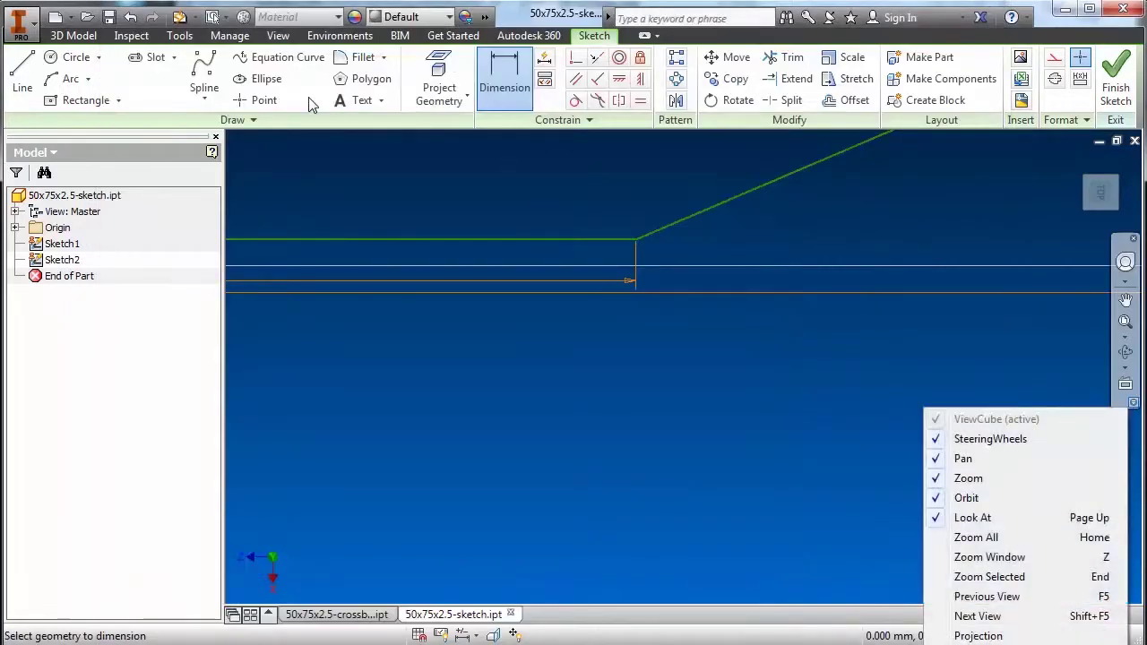
pyautogui.click(346, 61)
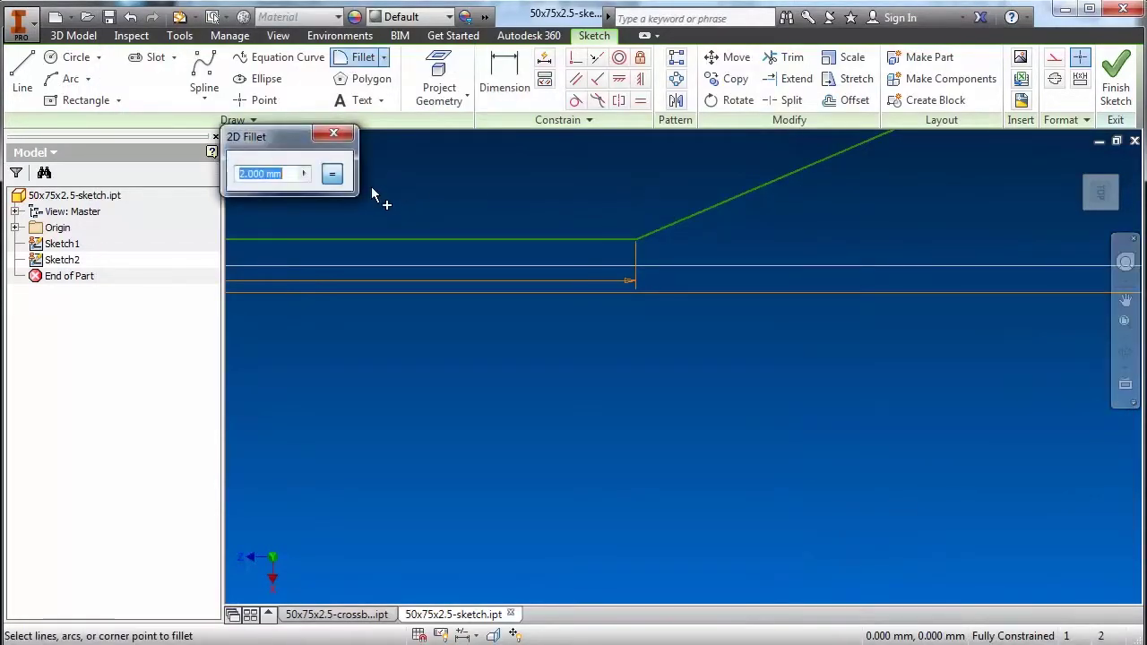
pyautogui.write('400')
pyautogui.click(669, 226)
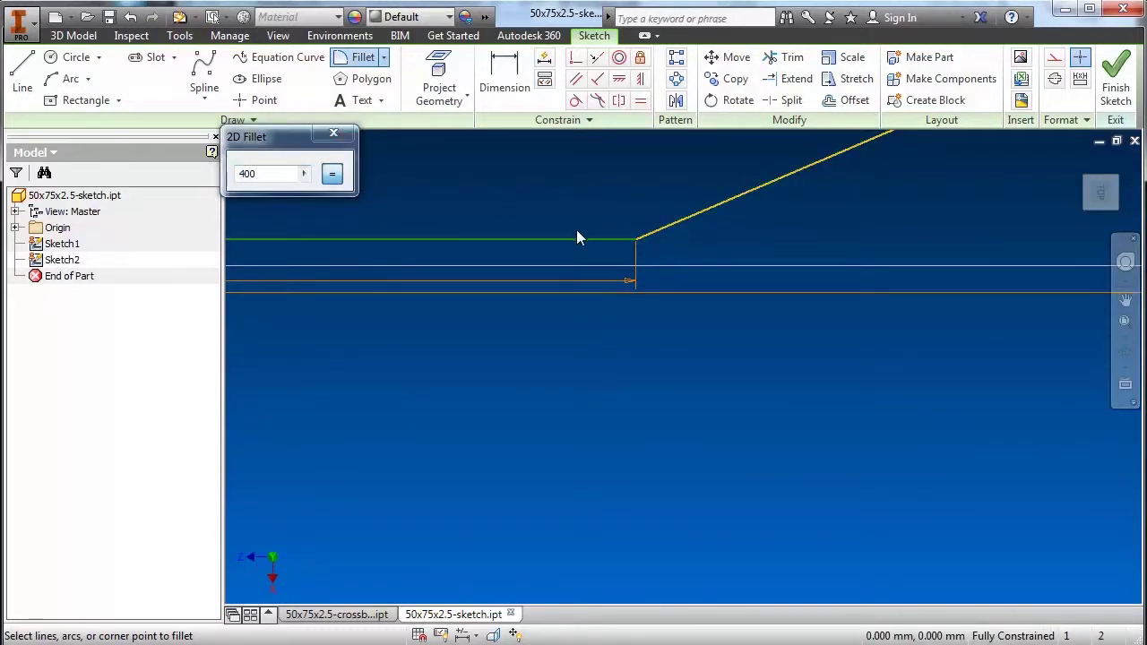
pyautogui.click(573, 237)
pyautogui.moveTo(595, 258); pyautogui.dragTo(625, 344, button='middle')
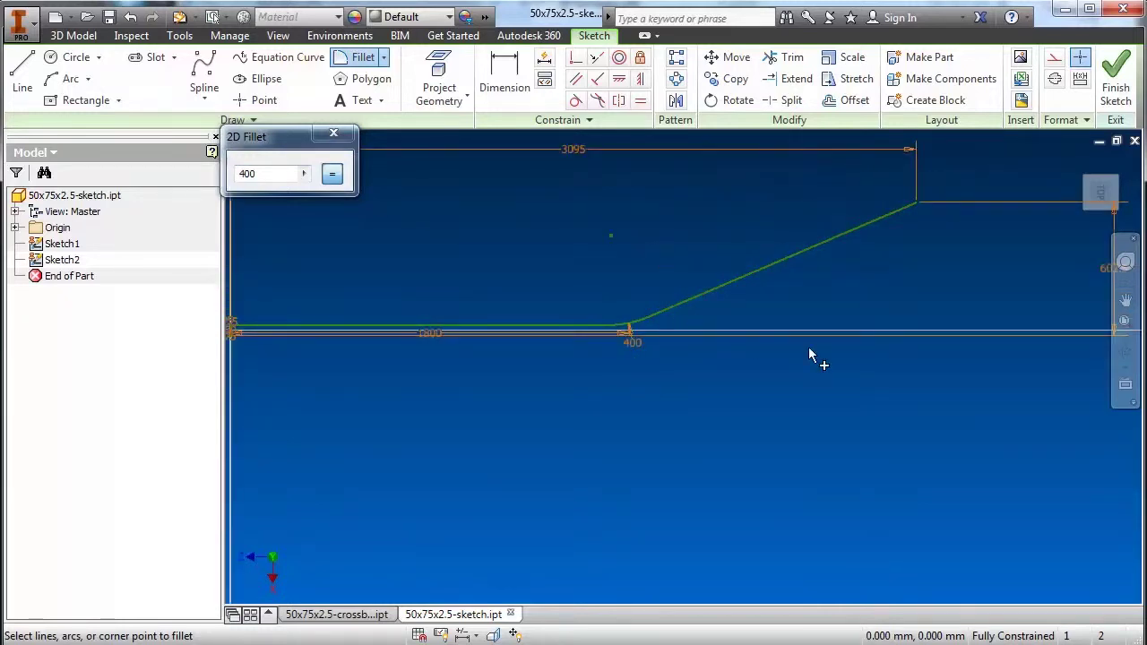
pyautogui.click(346, 137)
pyautogui.click(1116, 80)
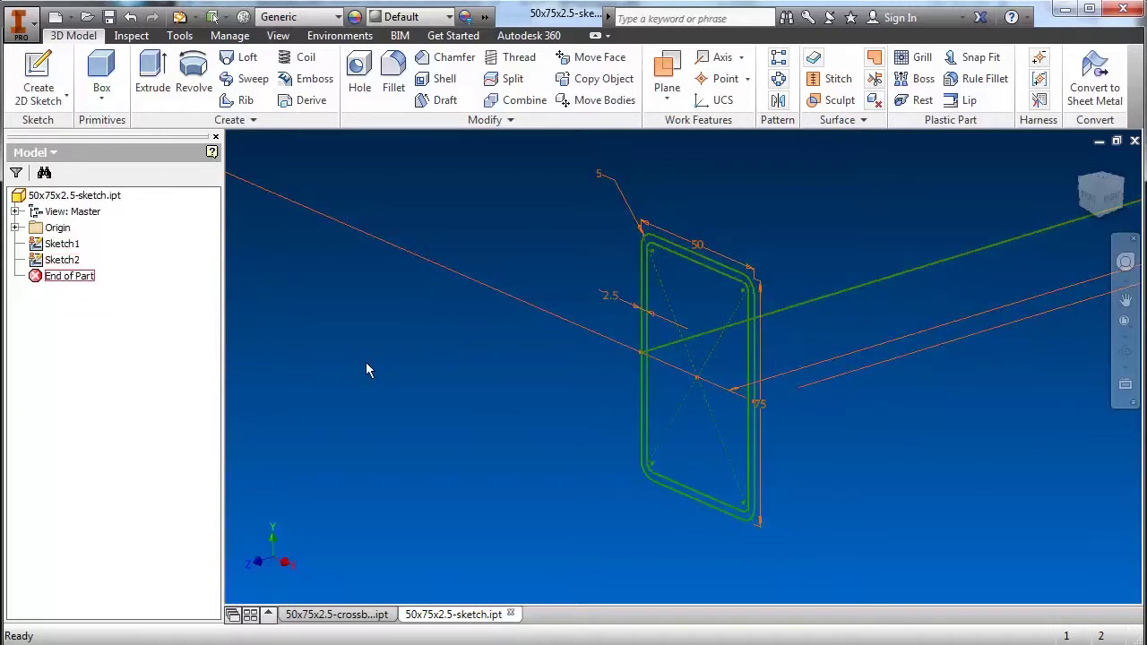
# Step: Sweep the 50x75x2.5 tube outline along the filleted bent line
pyautogui.scroll(-3, 366, 362)
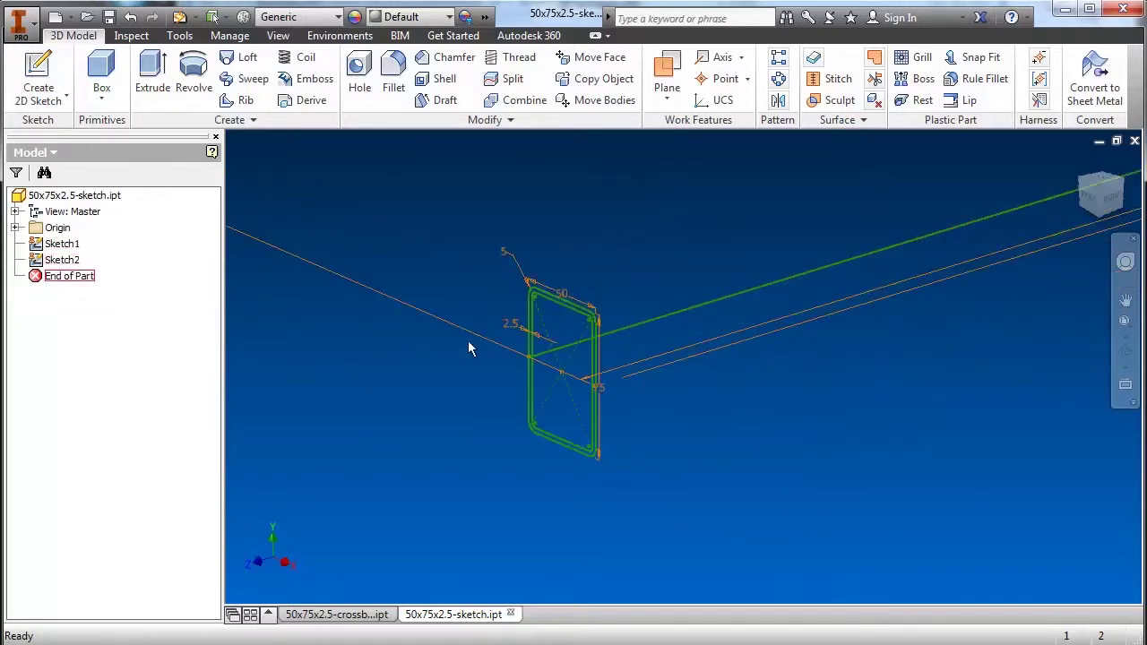
pyautogui.click(246, 82)
pyautogui.moveTo(233, 210)
pyautogui.mouseDown()
pyautogui.moveTo(253, 365)
pyautogui.moveTo(195, 340)
pyautogui.mouseUp()
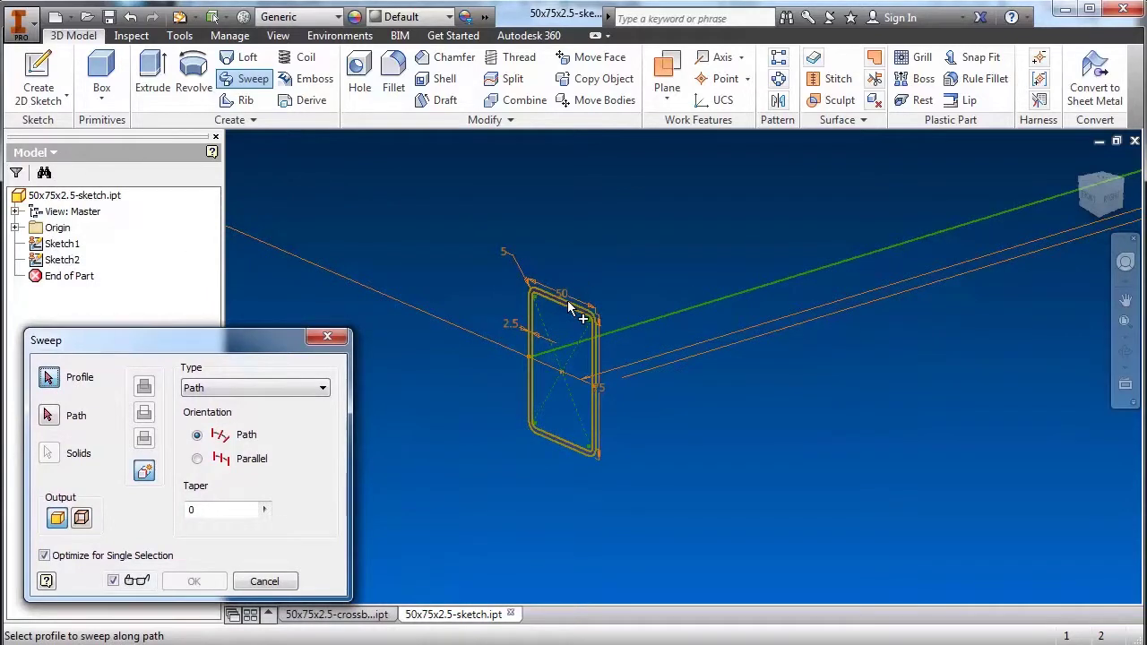
pyautogui.scroll(-5, 574, 313)
pyautogui.click(601, 315)
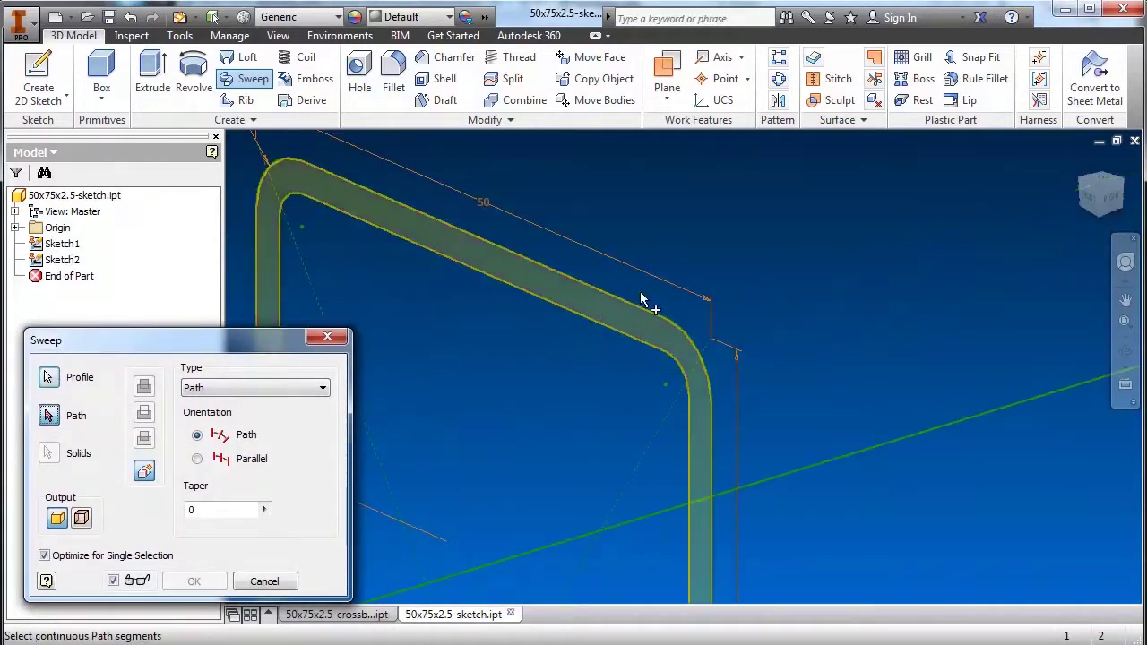
pyautogui.scroll(5, 648, 302)
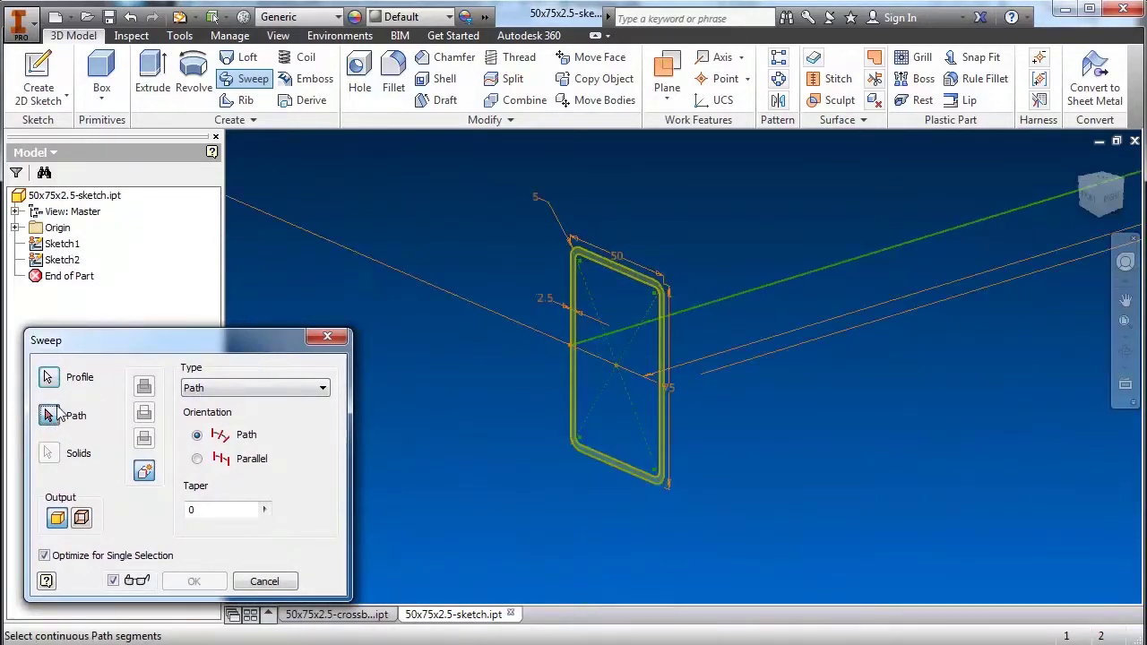
pyautogui.click(796, 287)
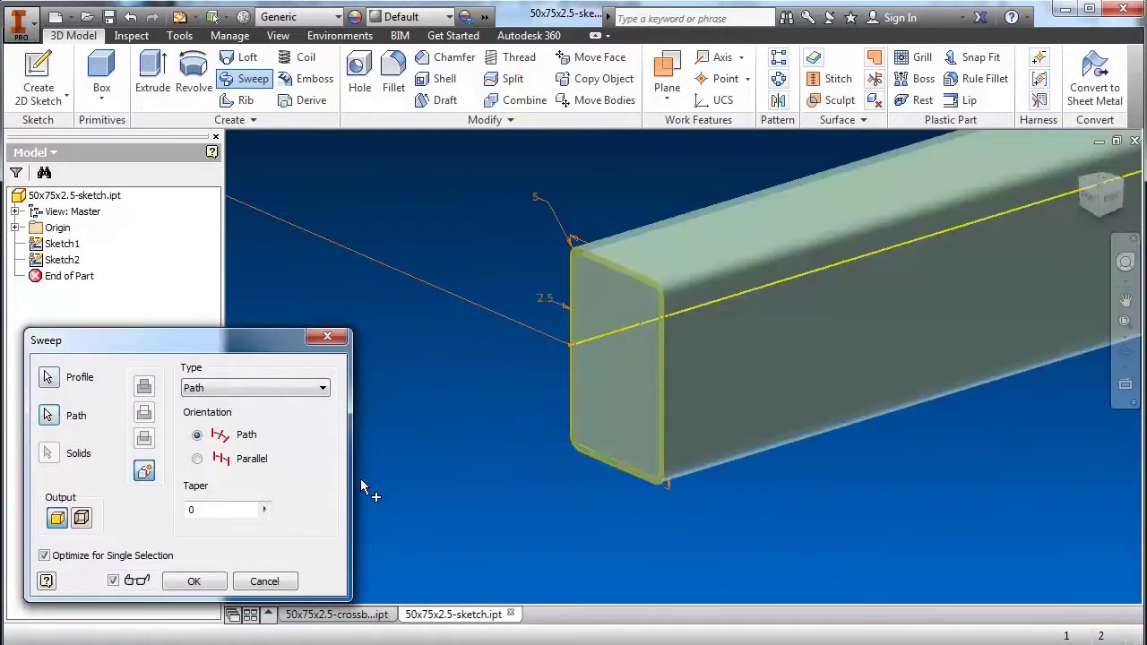
pyautogui.click(196, 582)
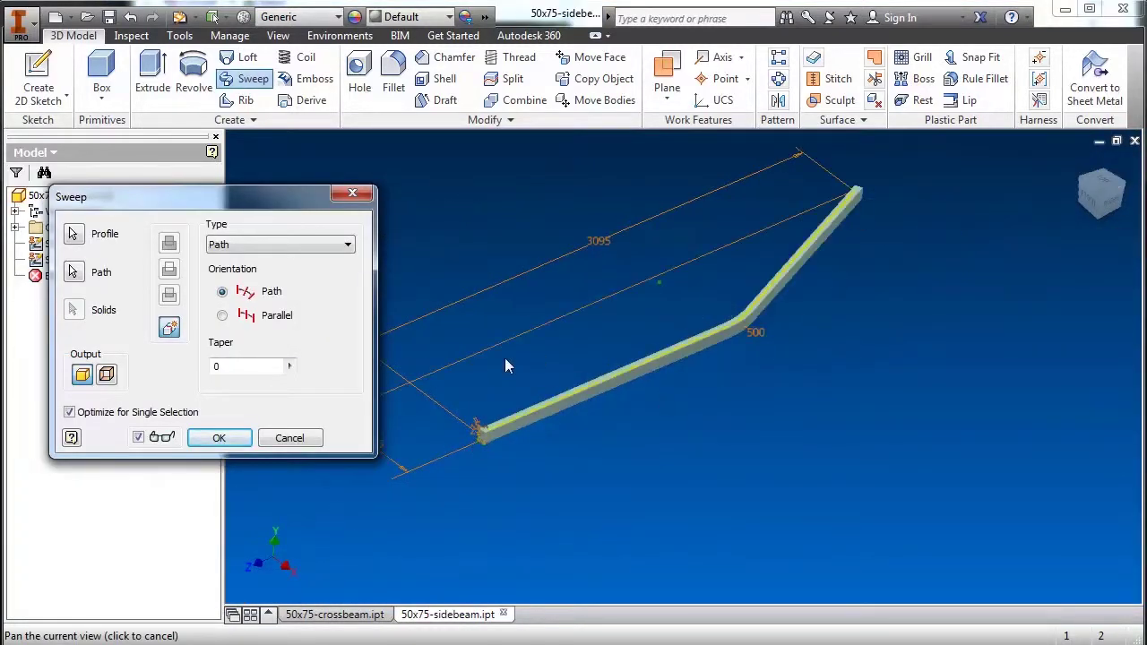
pyautogui.click(219, 437)
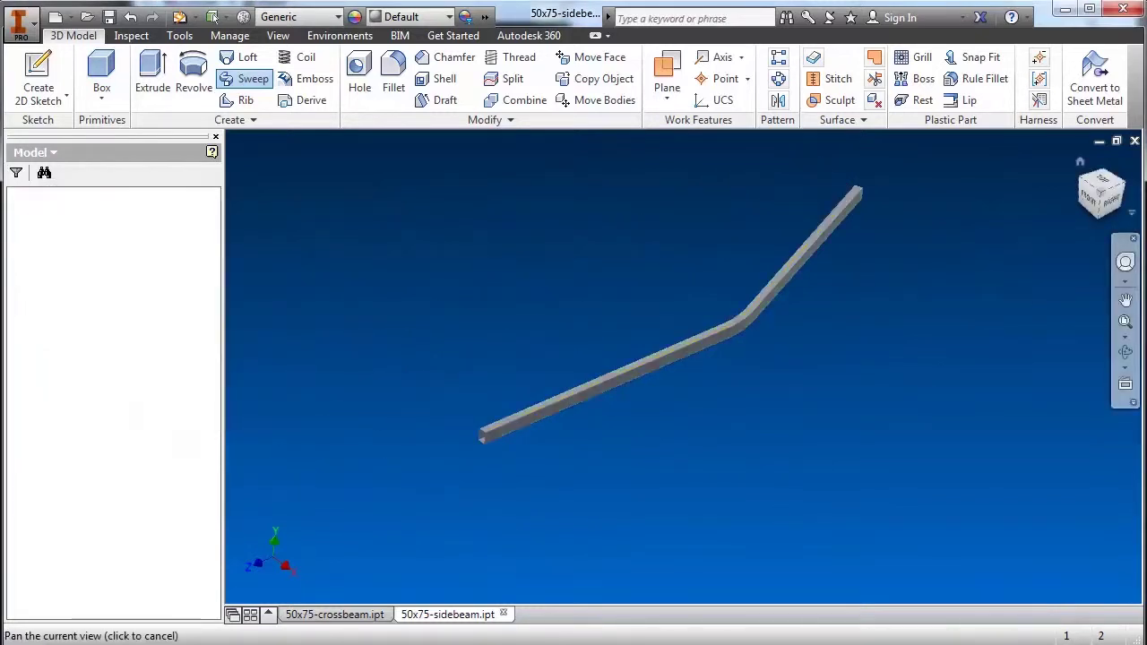
pyautogui.click(1100, 184)
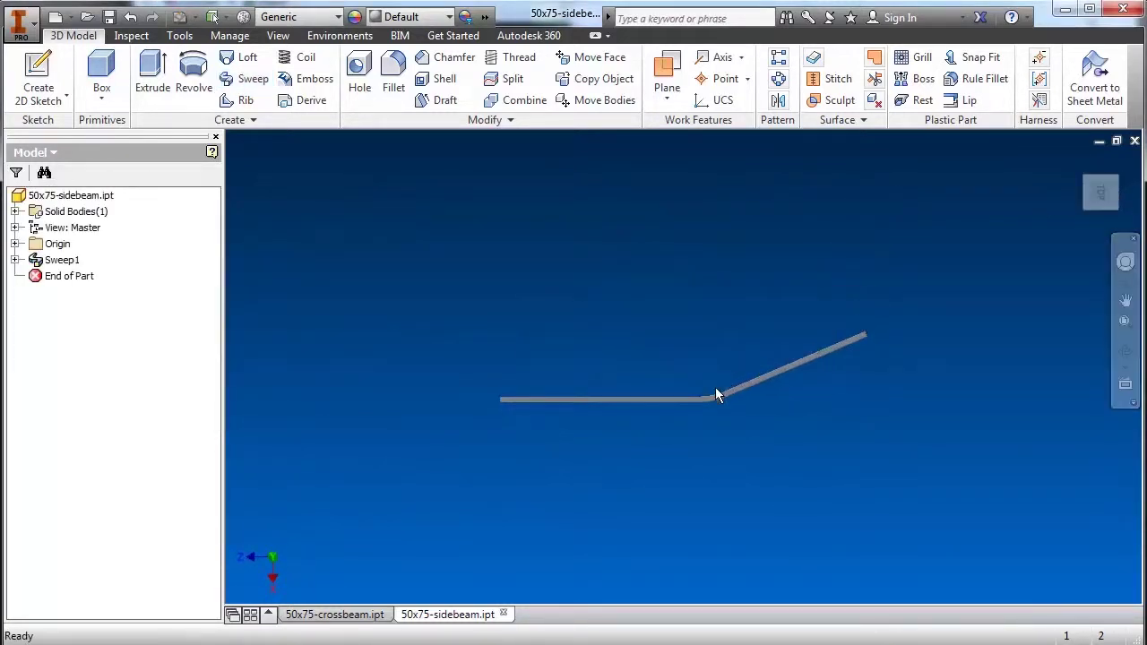
pyautogui.scroll(1, 715, 394)
pyautogui.scroll(2, 714, 394)
pyautogui.scroll(-1, 714, 394)
pyautogui.scroll(3, 714, 399)
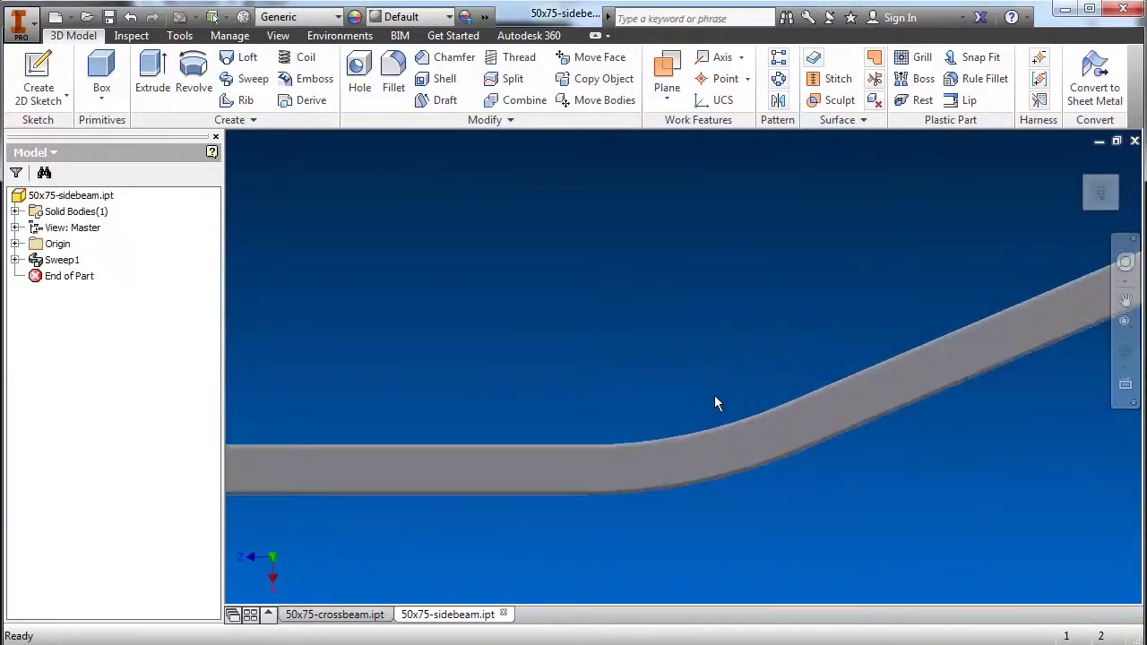
pyautogui.scroll(-5, 734, 452)
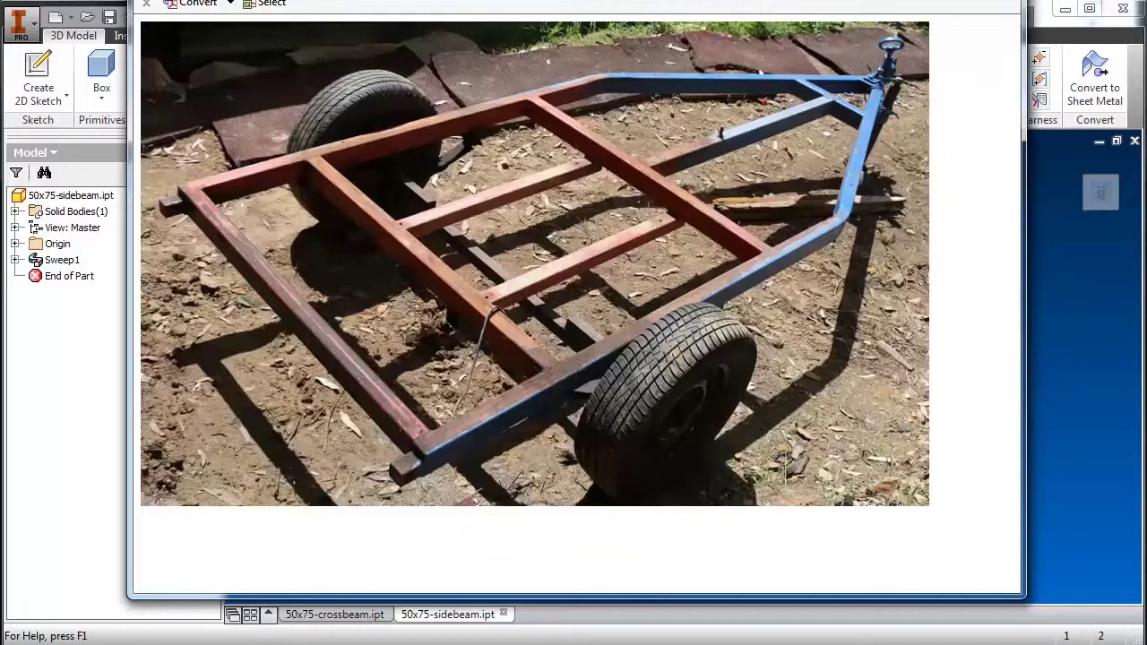
pyautogui.press('Escape')
pyautogui.click(870, 299)
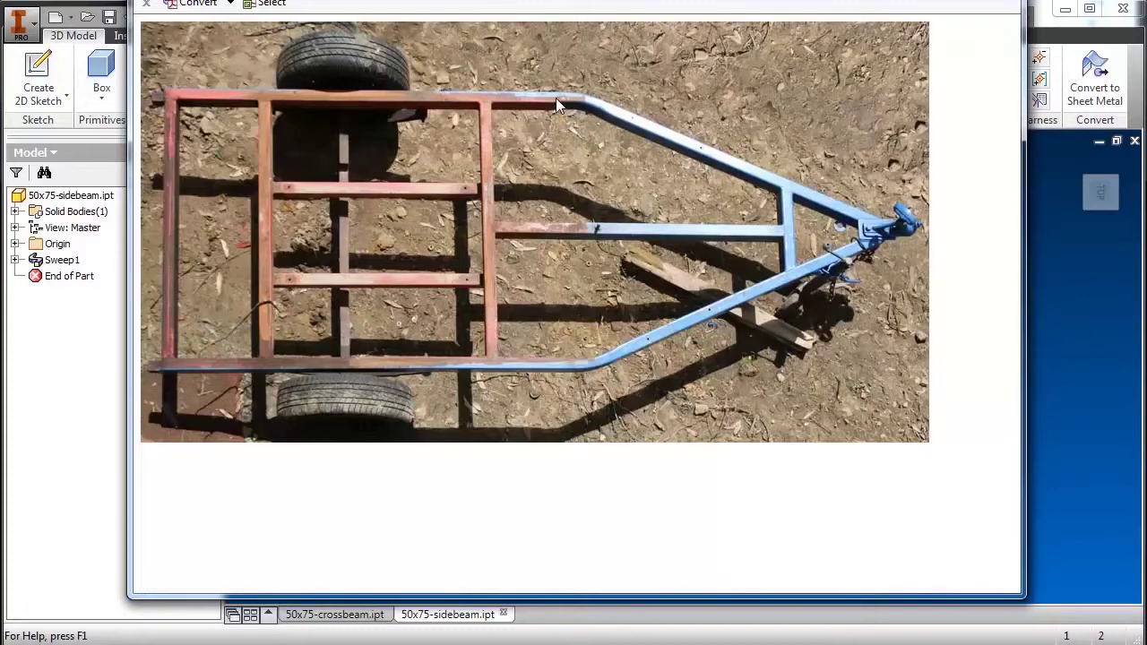
pyautogui.click(1032, 319)
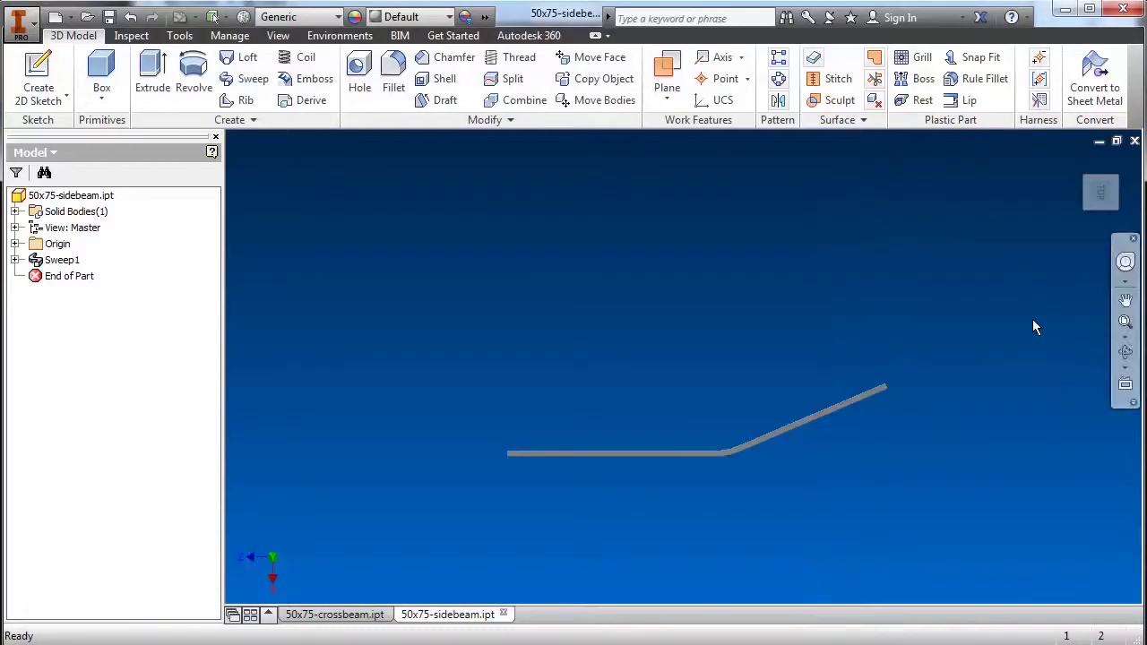
# Step: Inspect the side beam's bend up close, then bring up the application menu's save options
pyautogui.keyDown('shift'); pyautogui.moveTo(997, 268); pyautogui.dragTo(1003, 260, button='middle'); pyautogui.keyUp('shift')
pyautogui.keyDown('shift'); pyautogui.moveTo(847, 456); pyautogui.dragTo(806, 502, button='middle'); pyautogui.keyUp('shift')
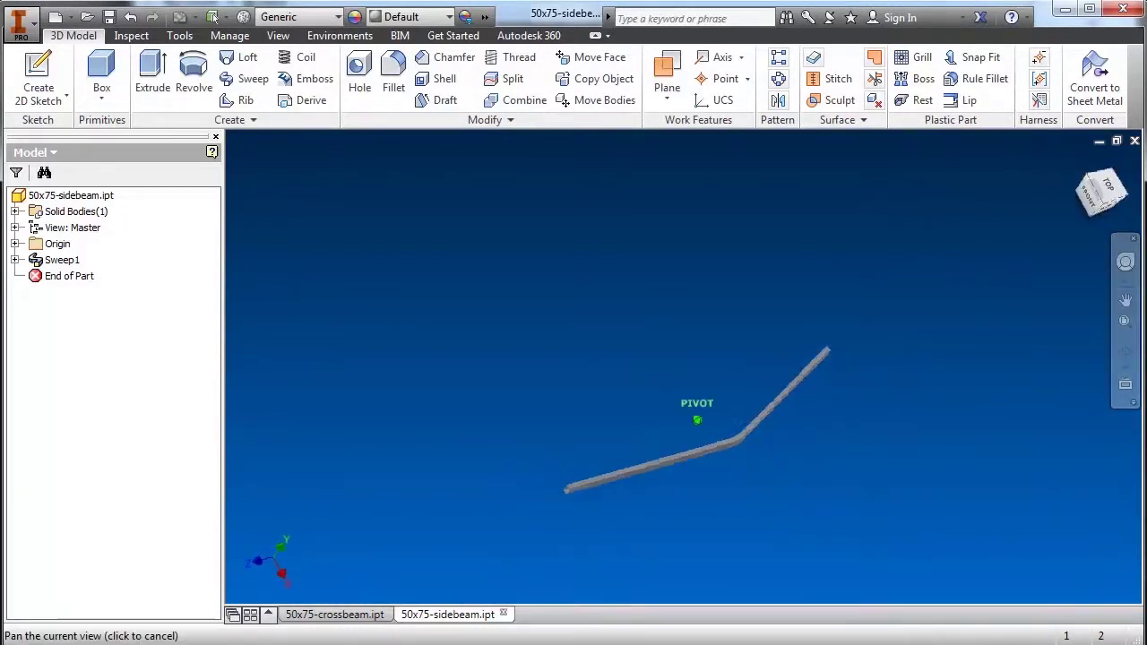
pyautogui.scroll(-2, 735, 418)
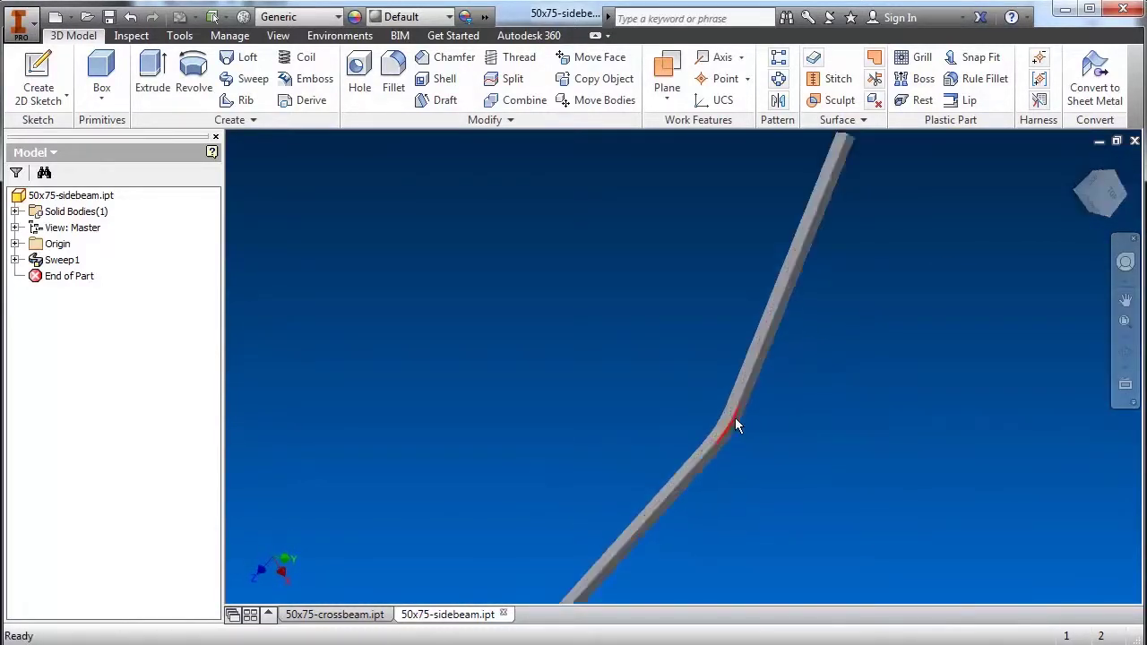
pyautogui.scroll(-4, 706, 418)
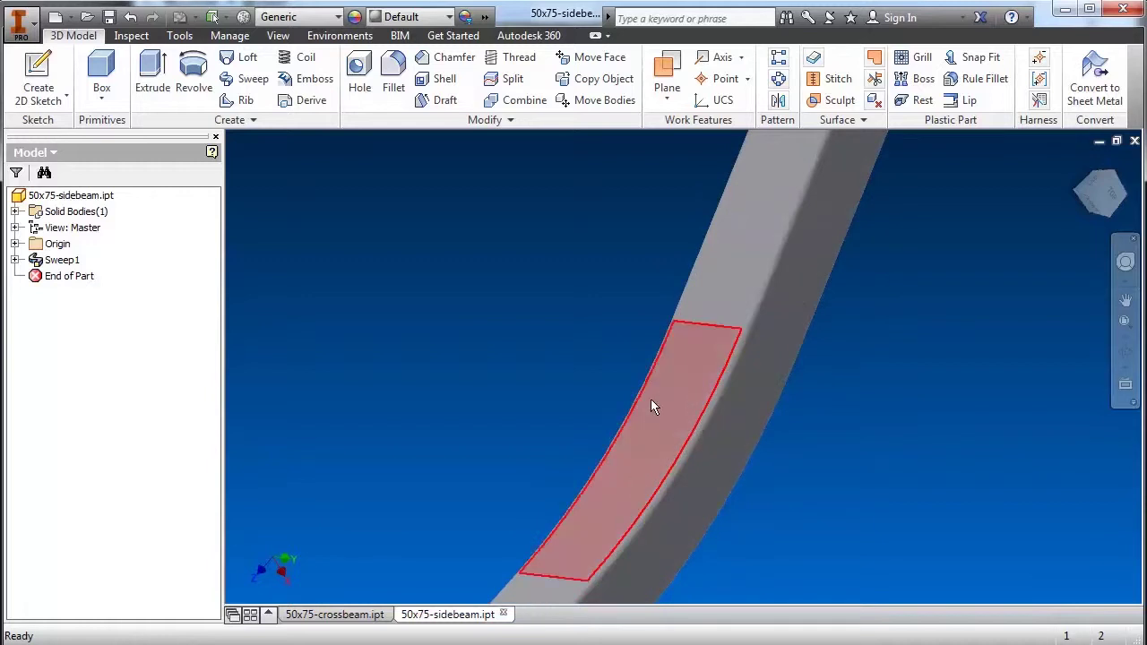
pyautogui.scroll(3, 654, 409)
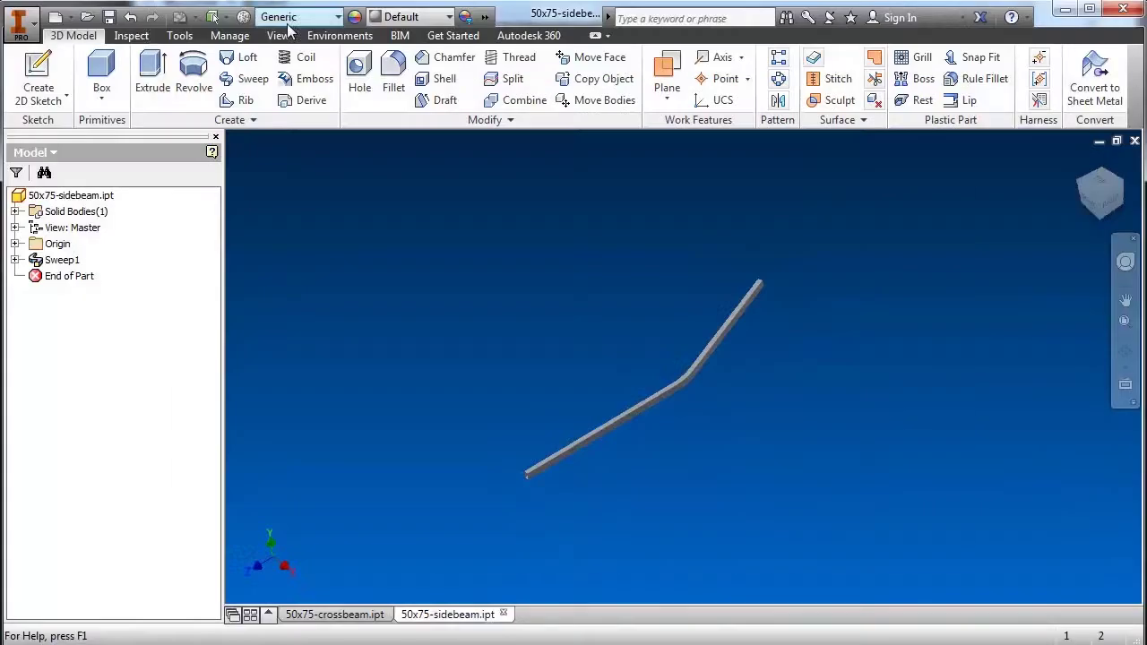
pyautogui.click(27, 34)
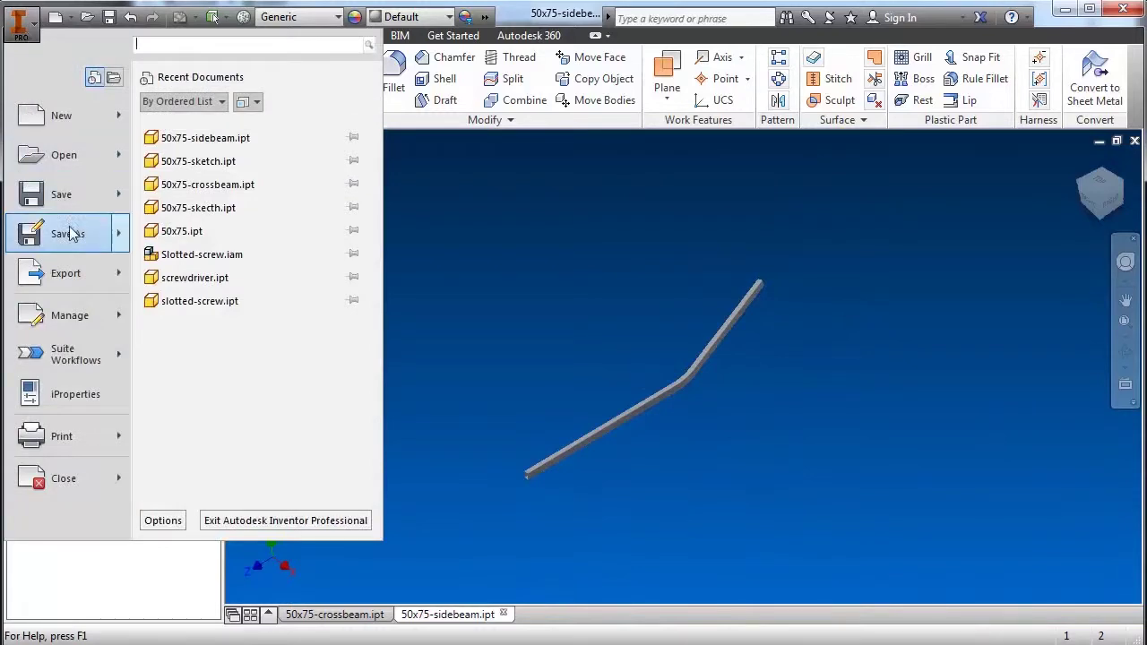